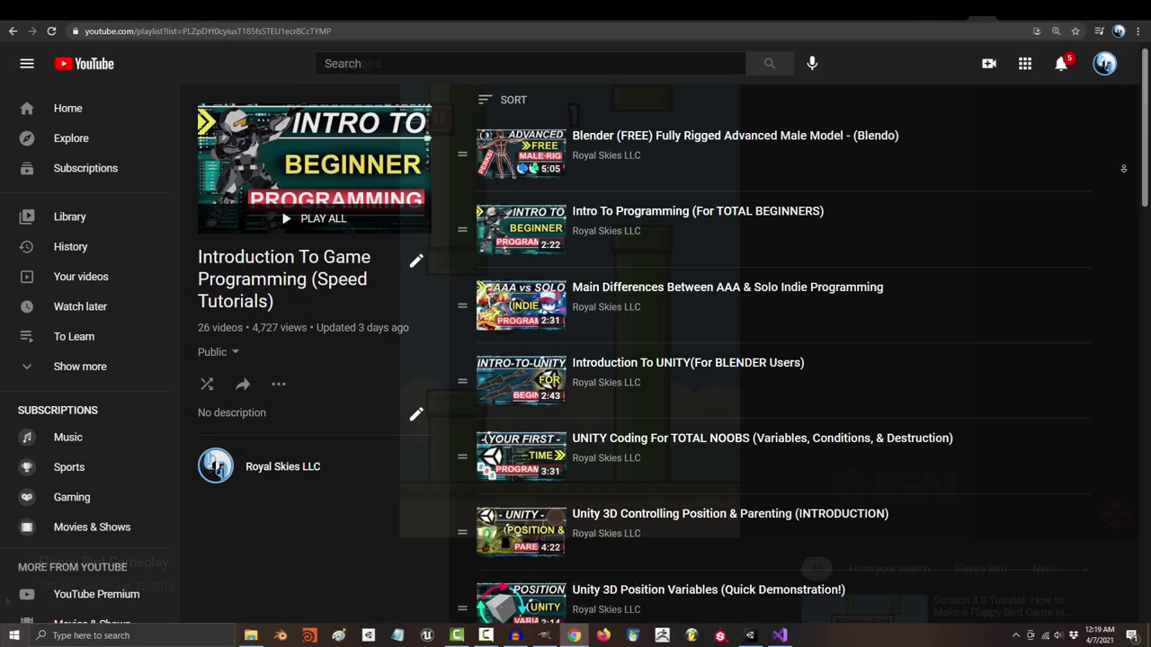
# Step: Scroll down through the Unity tutorials in the Introduction To Game Programming playlist
pyautogui.scroll(-5, 1123, 172)
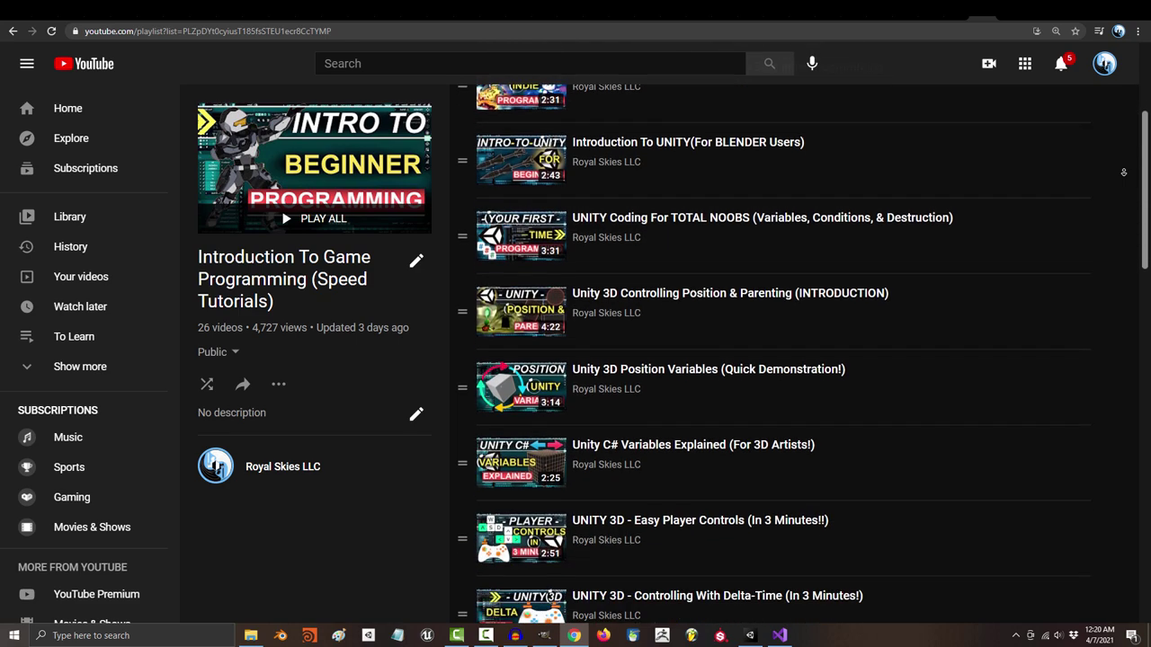
pyautogui.scroll(-4, 1123, 171)
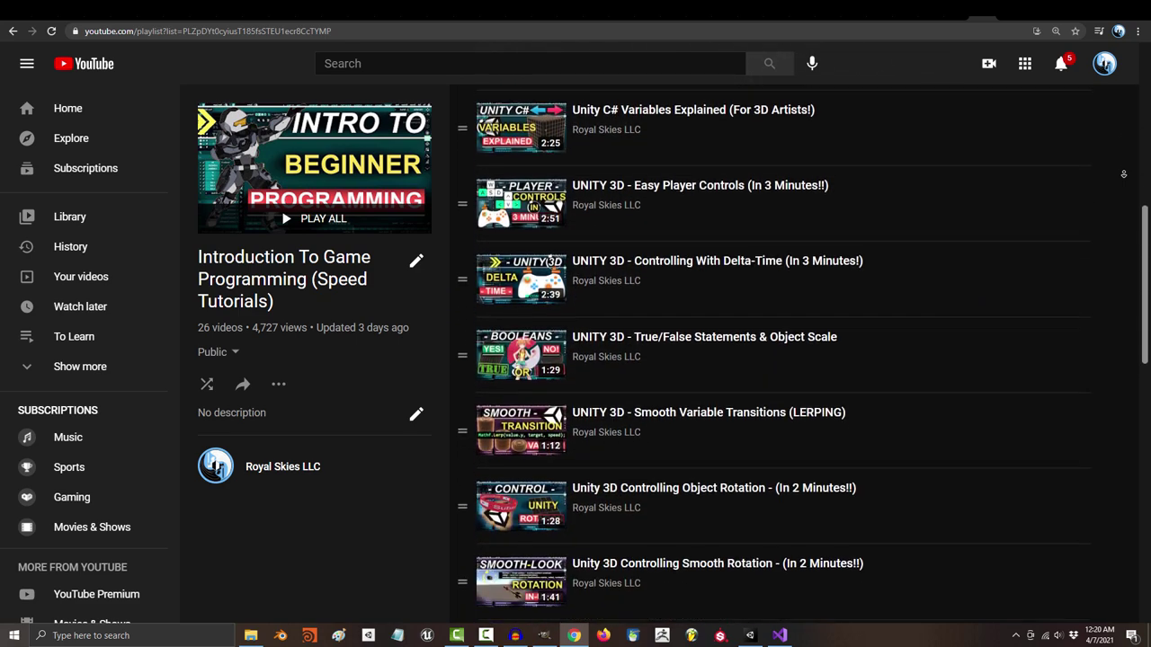
pyautogui.scroll(-5, 1123, 174)
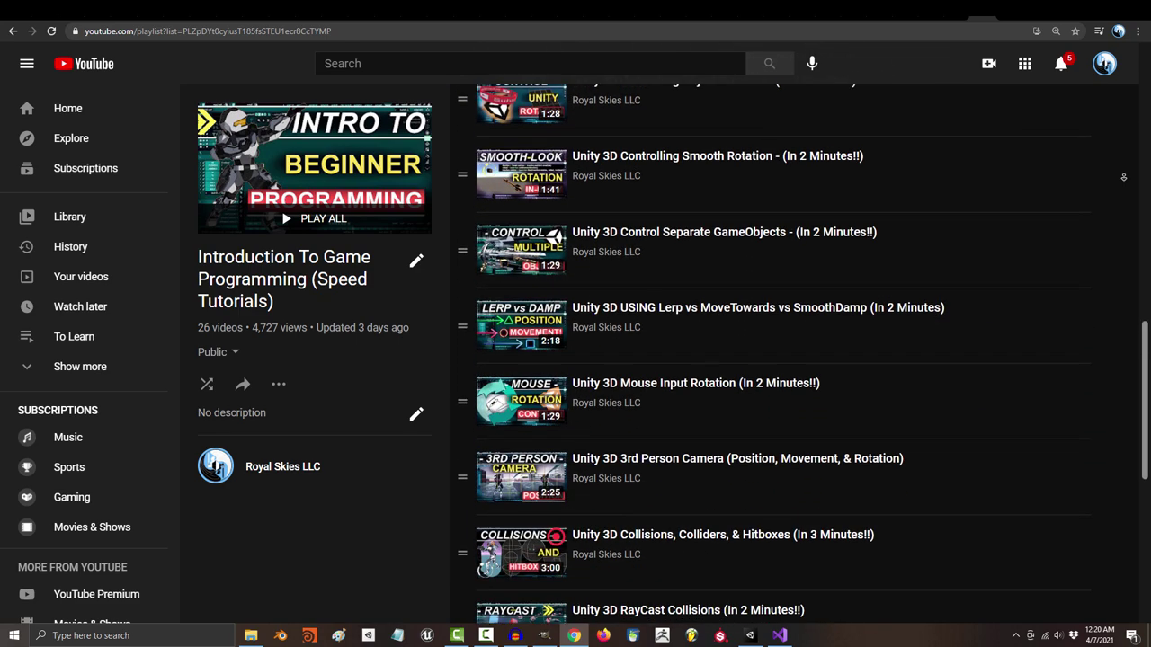
pyautogui.scroll(-5, 1123, 177)
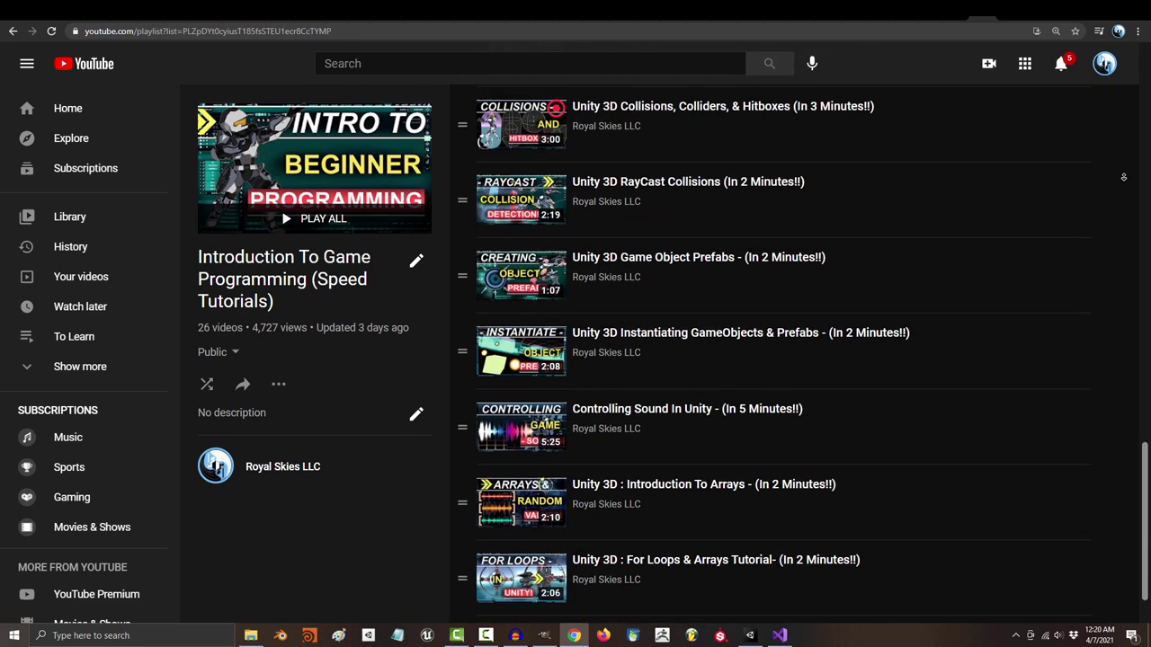
pyautogui.scroll(-1, 1123, 178)
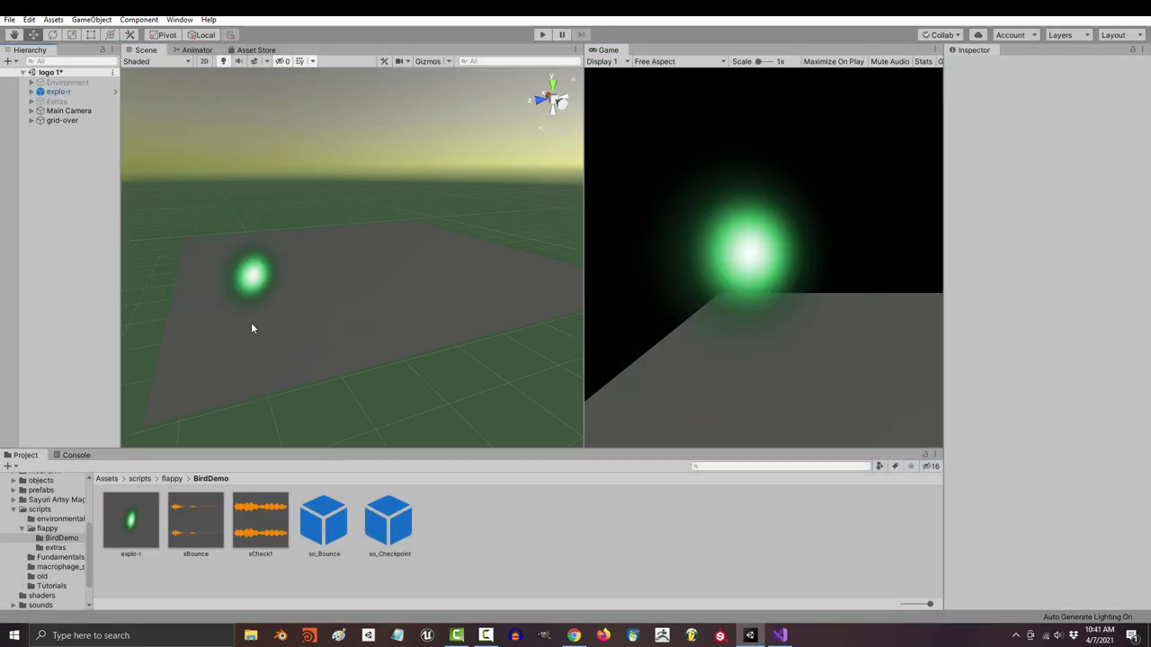
# Step: Delete the explo-r glow object and inspect the sound clips' audio settings
pyautogui.click(59, 91)
pyautogui.press('Delete')
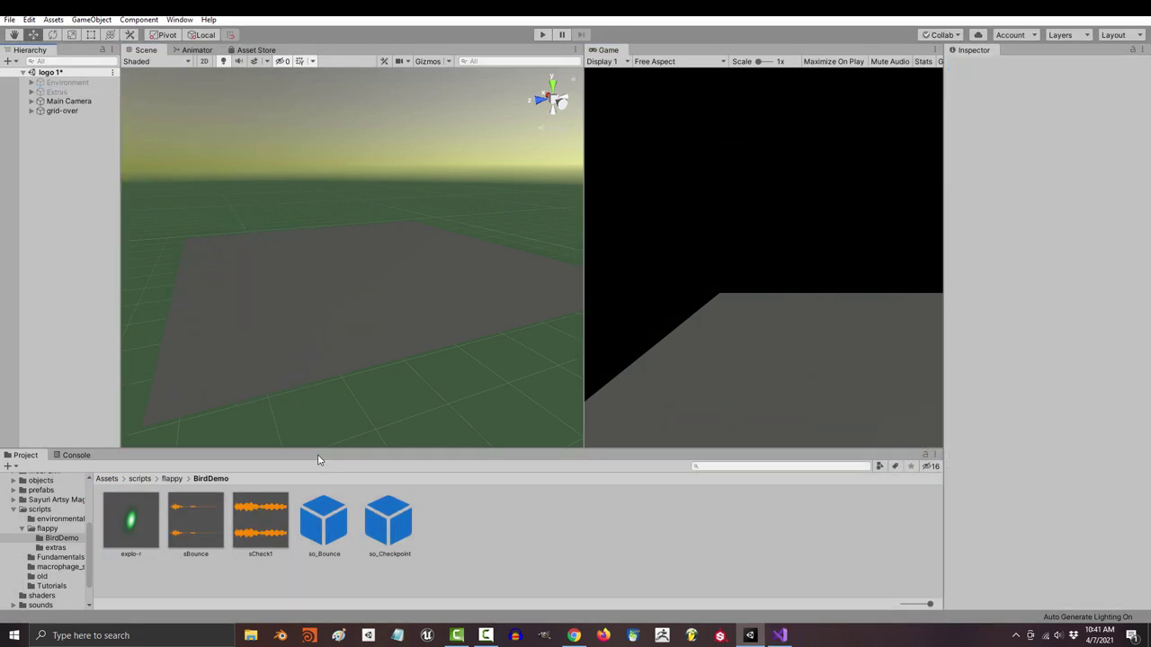
pyautogui.click(195, 522)
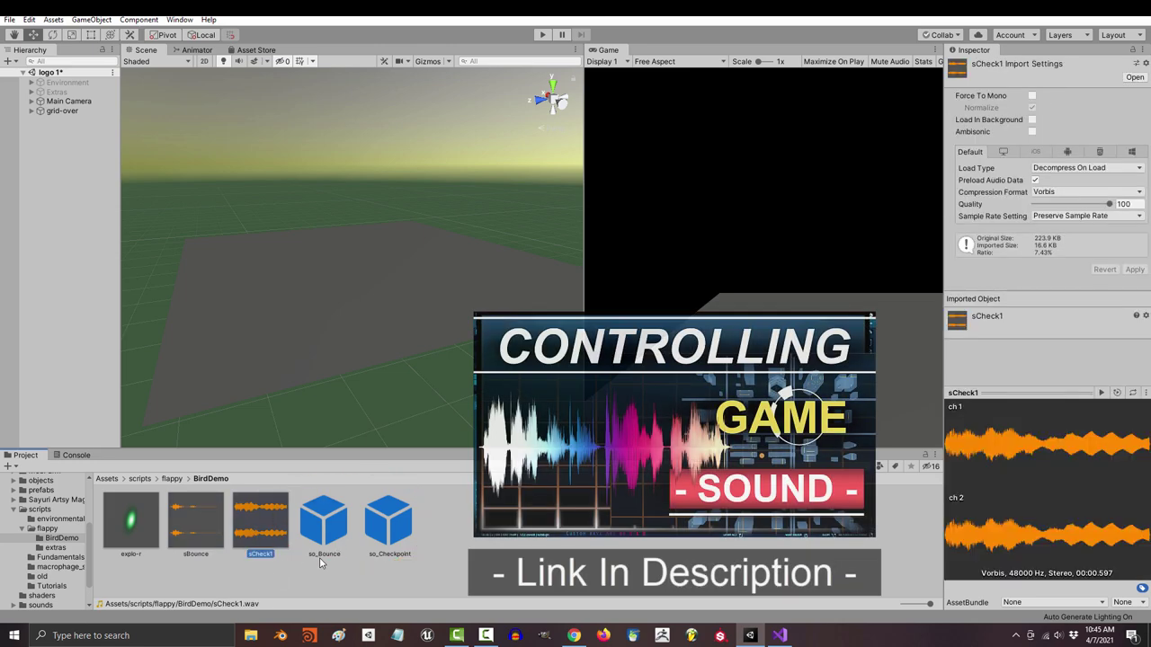
pyautogui.click(391, 537)
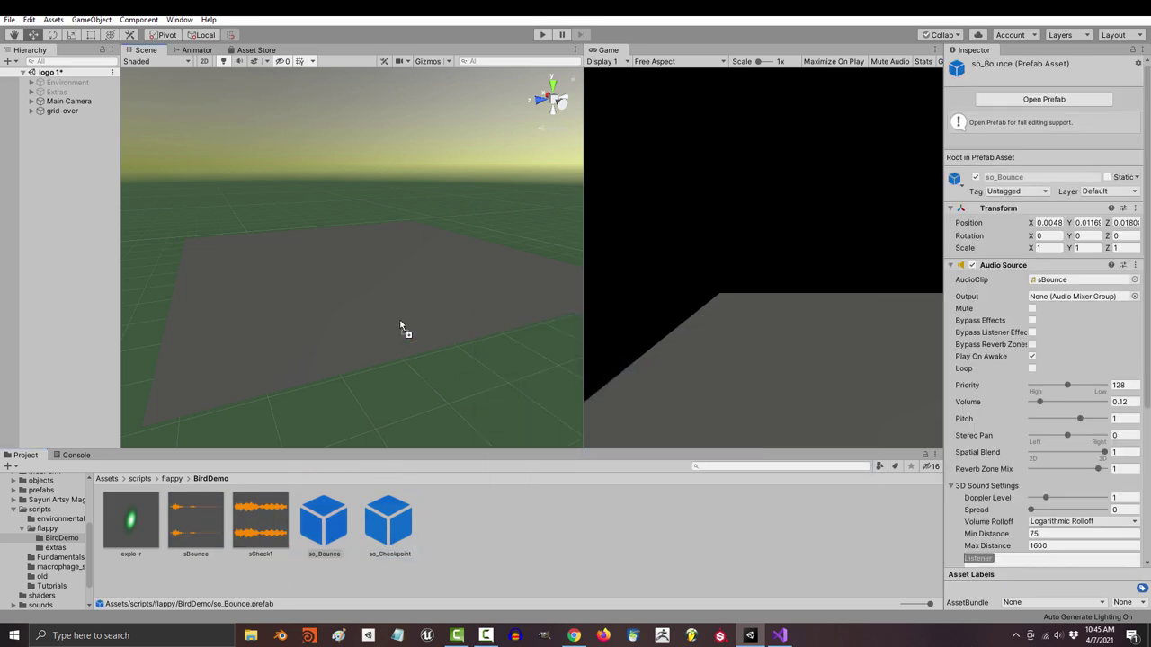
# Step: Place the so_Bounce and so_Checkpoint sound prefabs in the scene and run the game
pyautogui.moveTo(401, 325); pyautogui.dragTo(401, 325)
pyautogui.moveTo(411, 330); pyautogui.dragTo(412, 331)
pyautogui.click(541, 35)
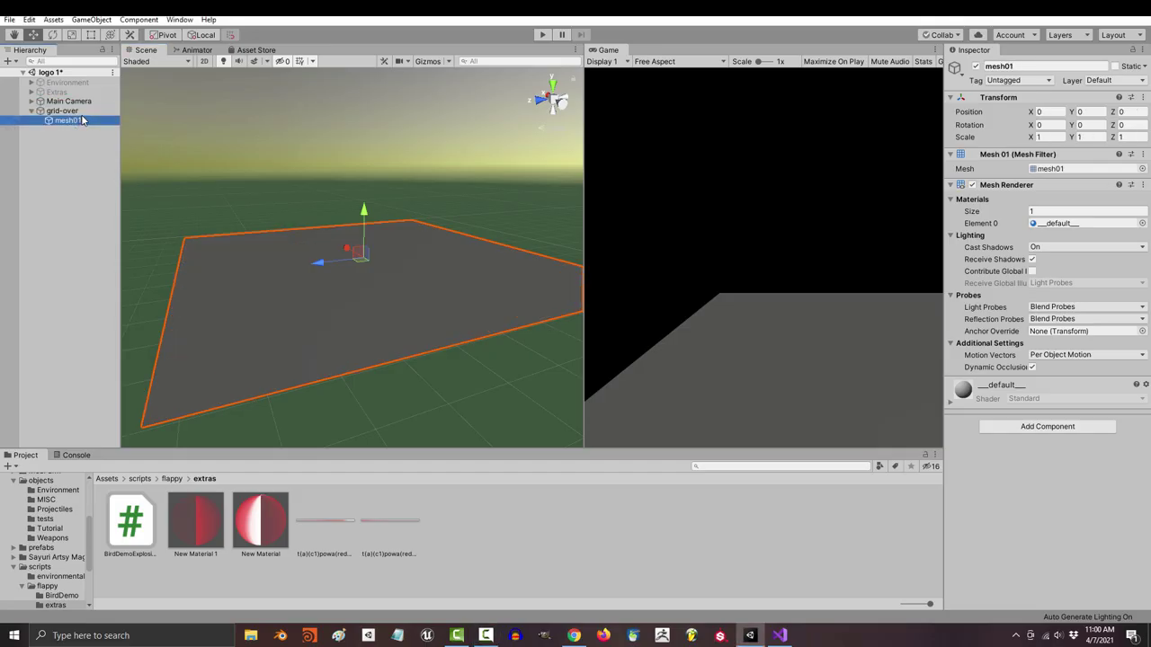
# Step: Apply the red grid material to the grid-over floor
pyautogui.click(83, 114)
pyautogui.moveTo(283, 381); pyautogui.dragTo(263, 506)
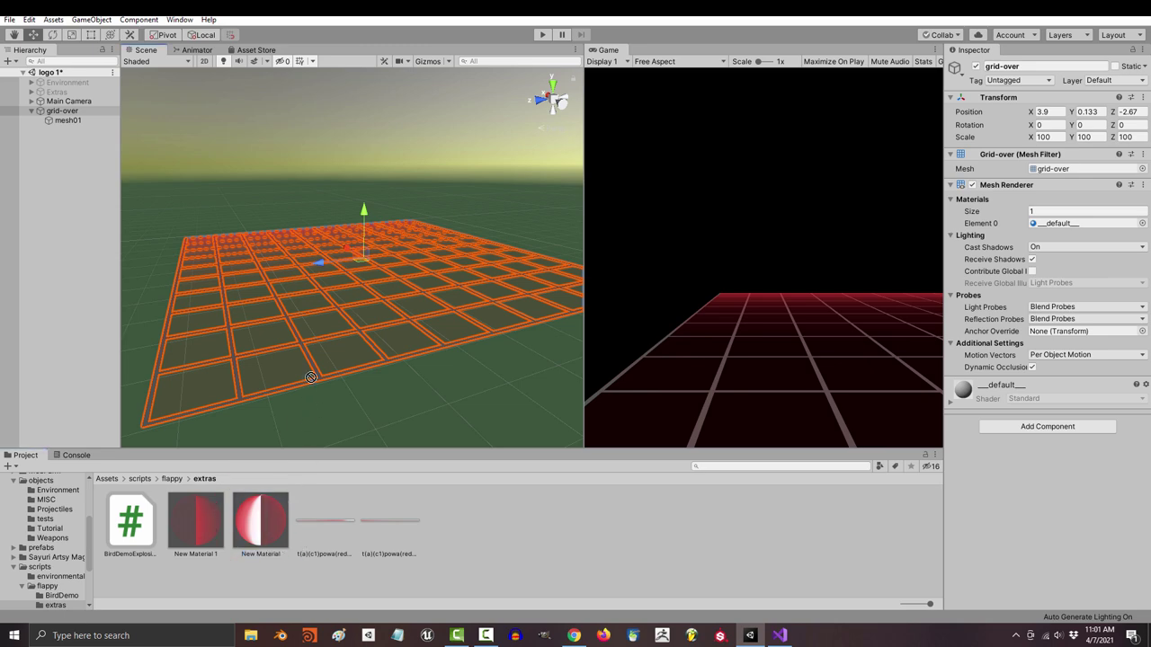
pyautogui.moveTo(310, 378); pyautogui.dragTo(428, 377)
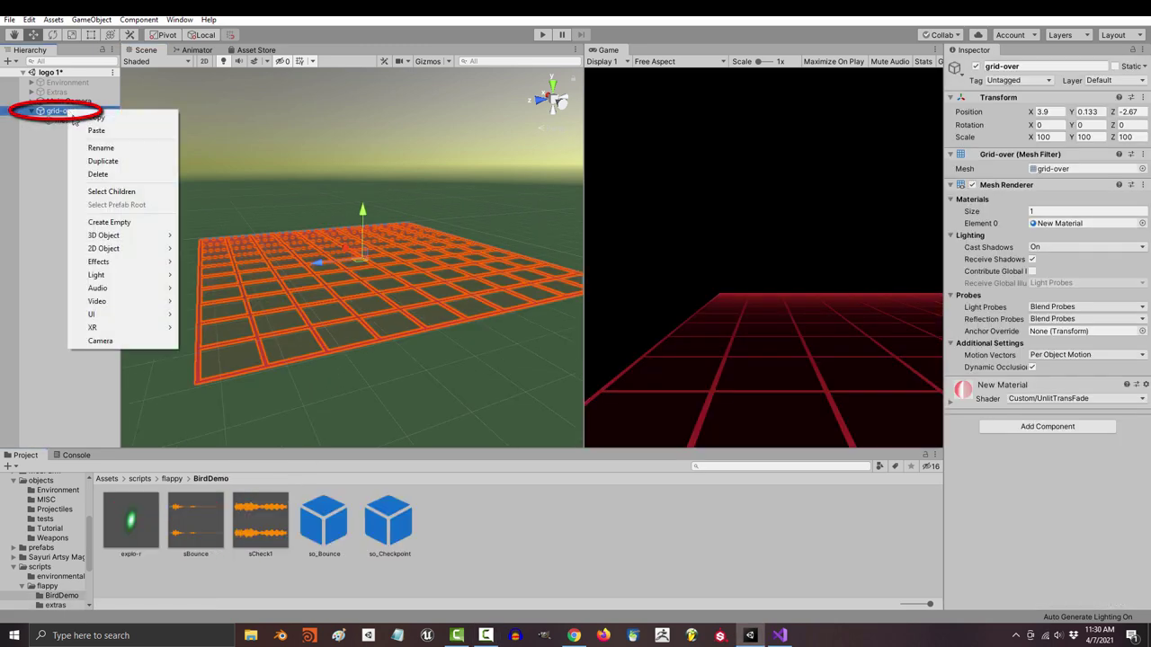
# Step: Add a child cube that is a trigger, has a Rigidbody, is tagged environment and has its mesh hidden
pyautogui.moveTo(103, 235)
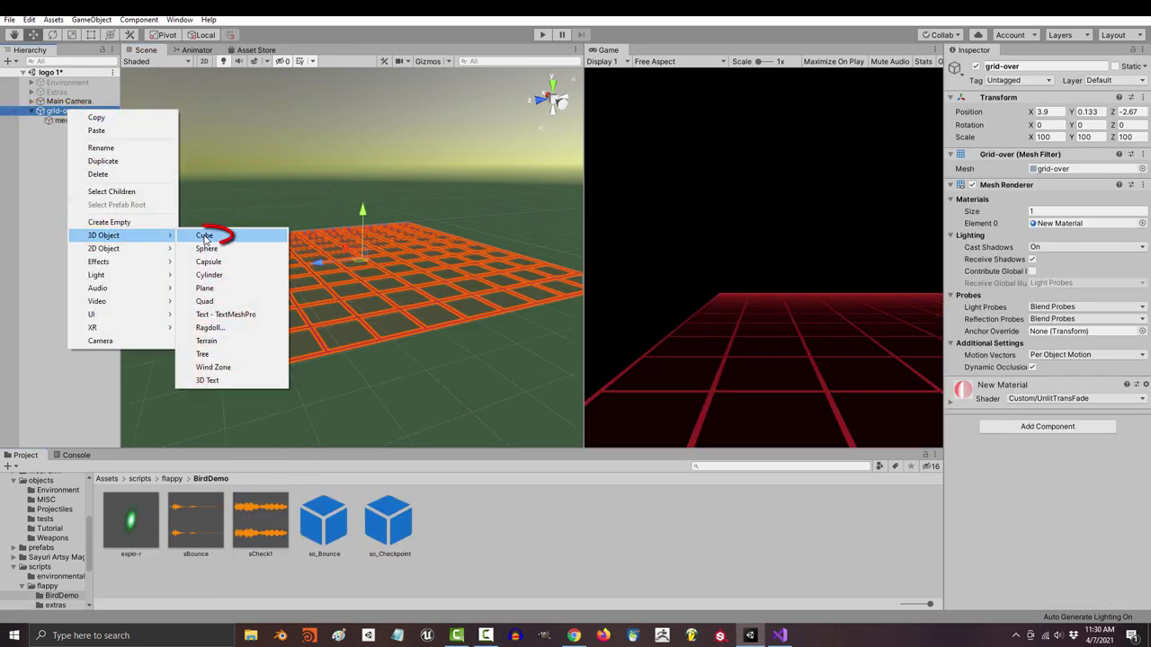
pyautogui.click(205, 235)
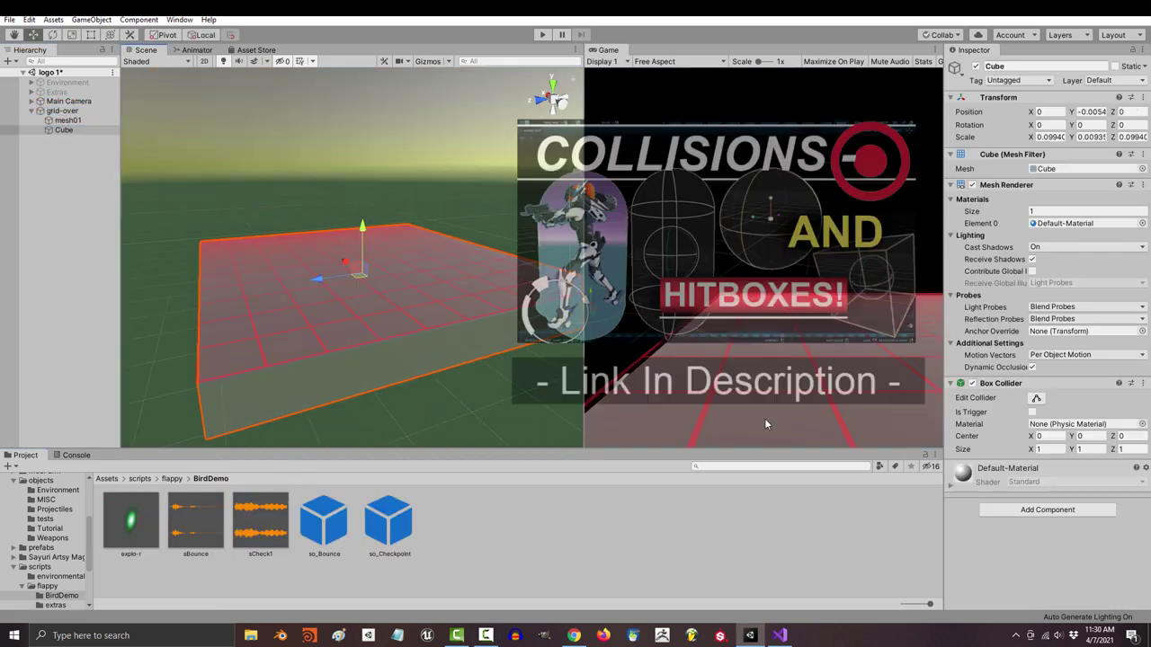
pyautogui.click(1032, 412)
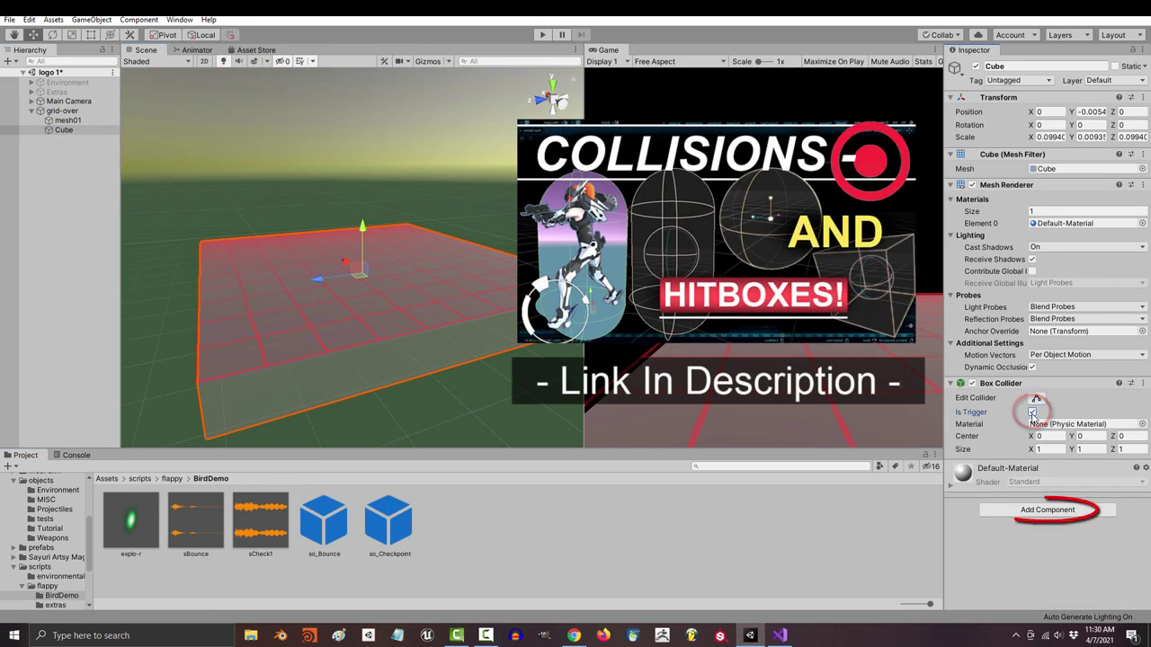
pyautogui.click(1048, 510)
pyautogui.click(1034, 518)
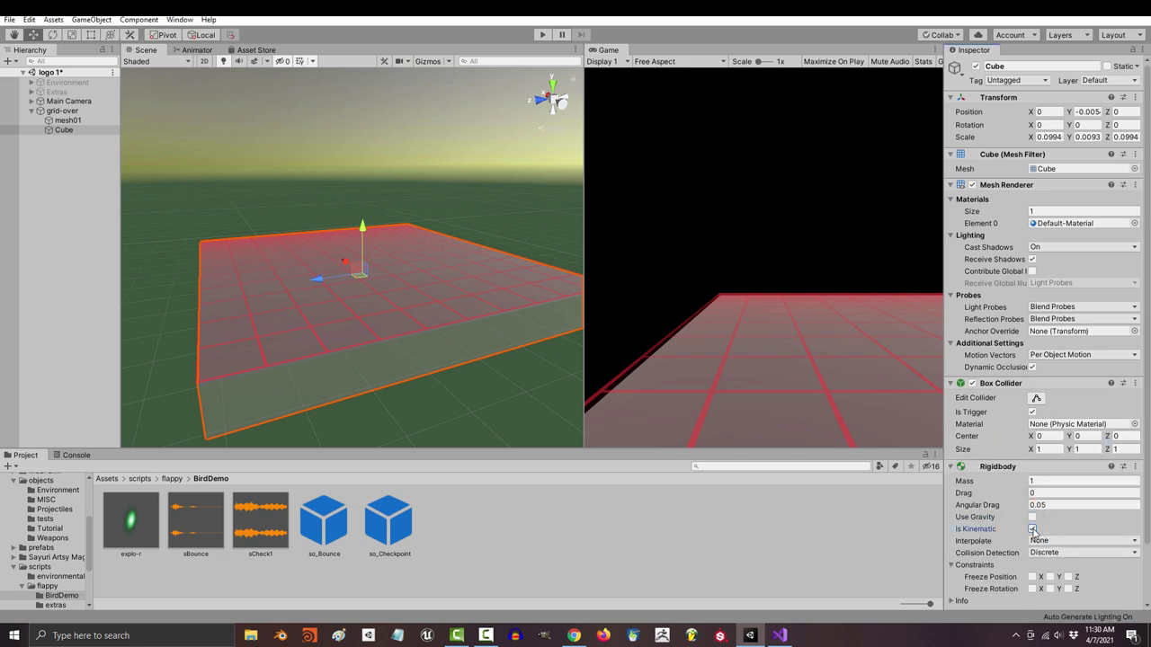
pyautogui.click(1016, 81)
pyautogui.click(1025, 239)
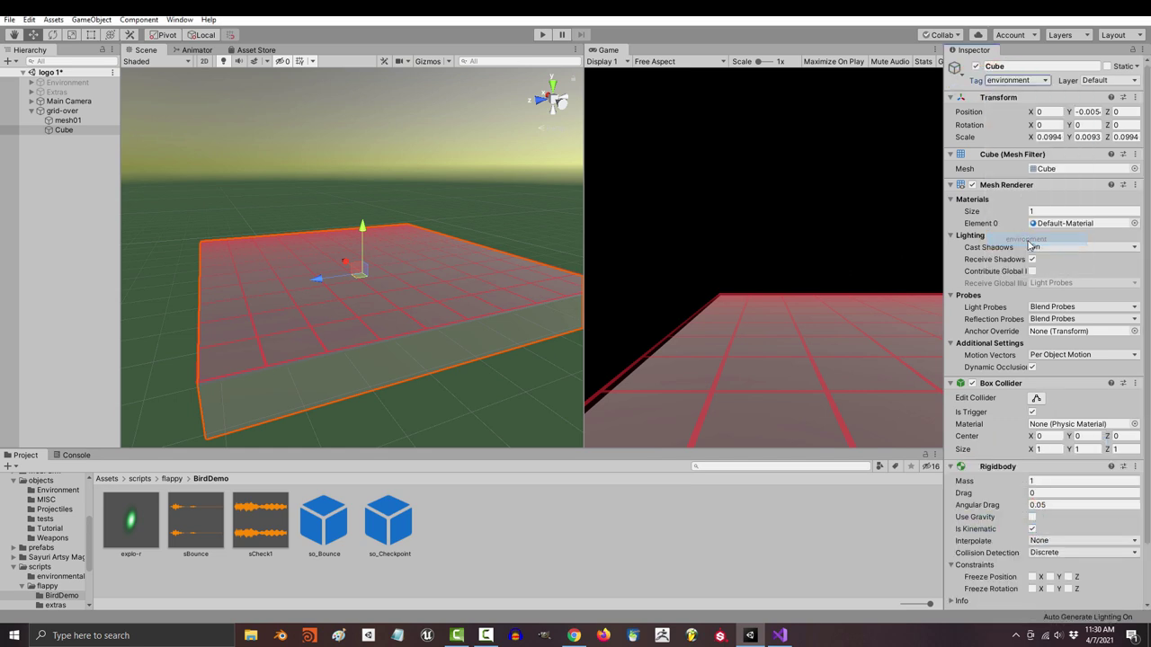
pyautogui.click(972, 184)
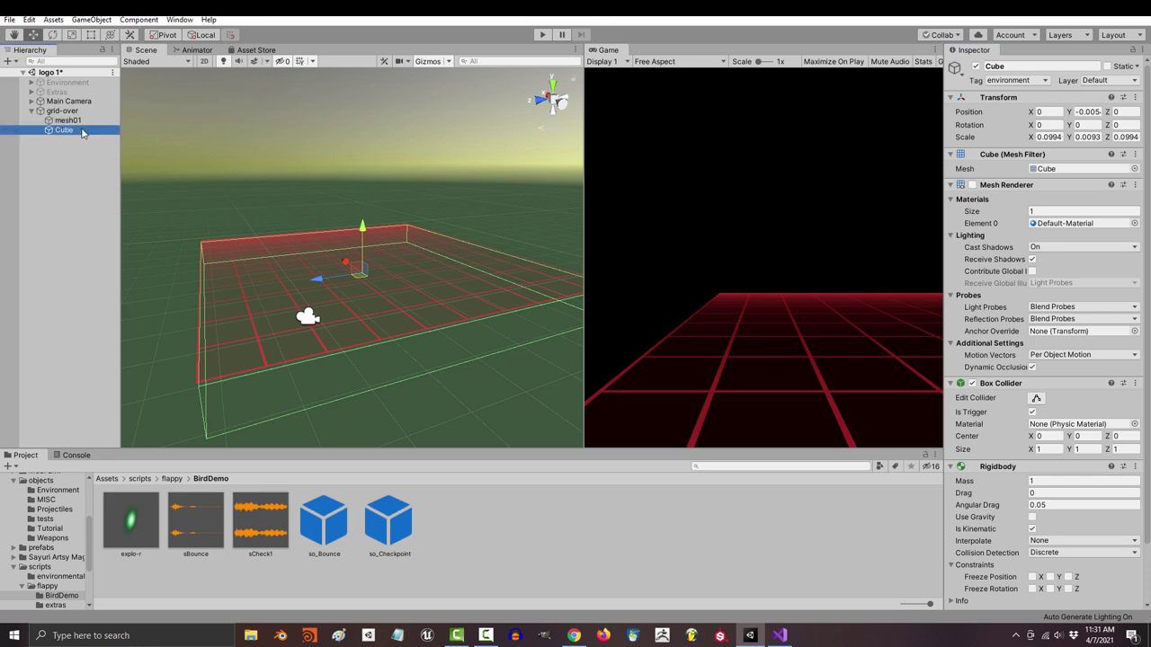
# Step: Nest the grid floor under the hitbox object and create a new C# script
pyautogui.moveTo(59, 110); pyautogui.dragTo(81, 131)
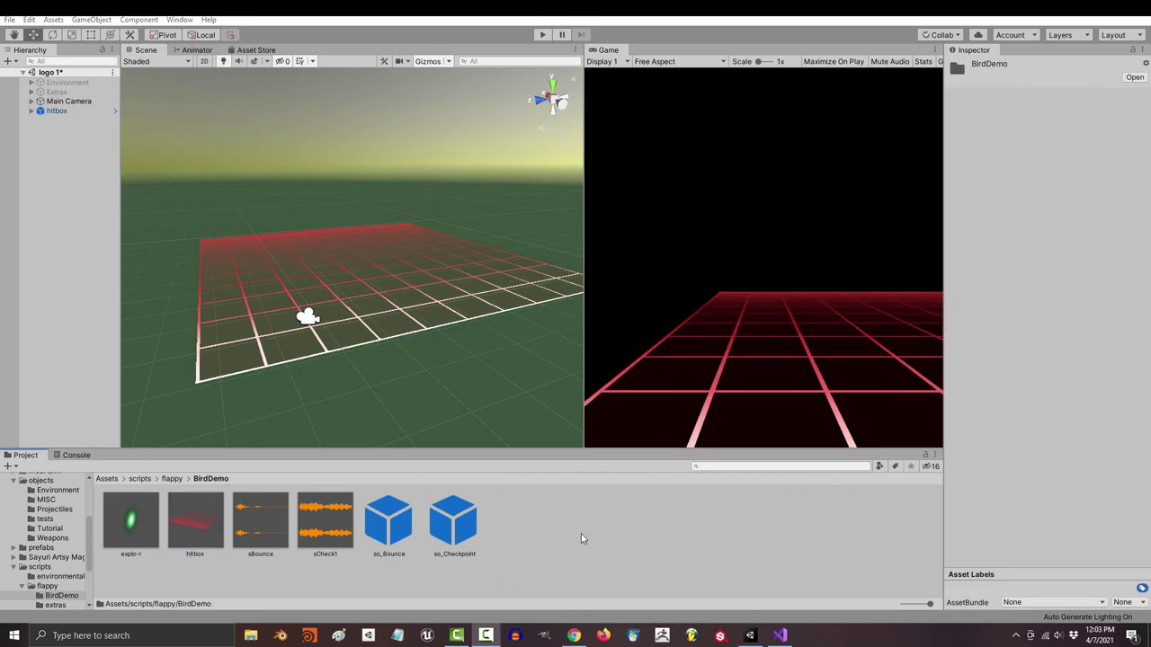
pyautogui.rightClick(580, 534)
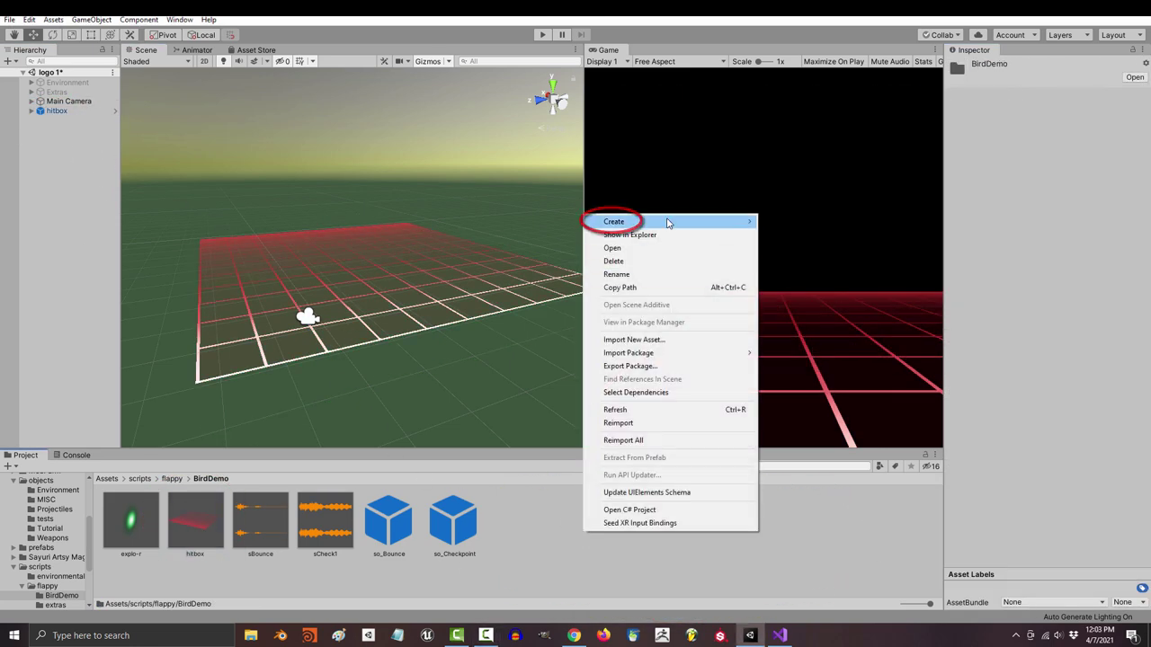
pyautogui.click(813, 188)
# Step: Name the script BirdDemoMovement and declare public float life = 20
pyautogui.write('BirdDemoMovement')
pyautogui.press('Return')
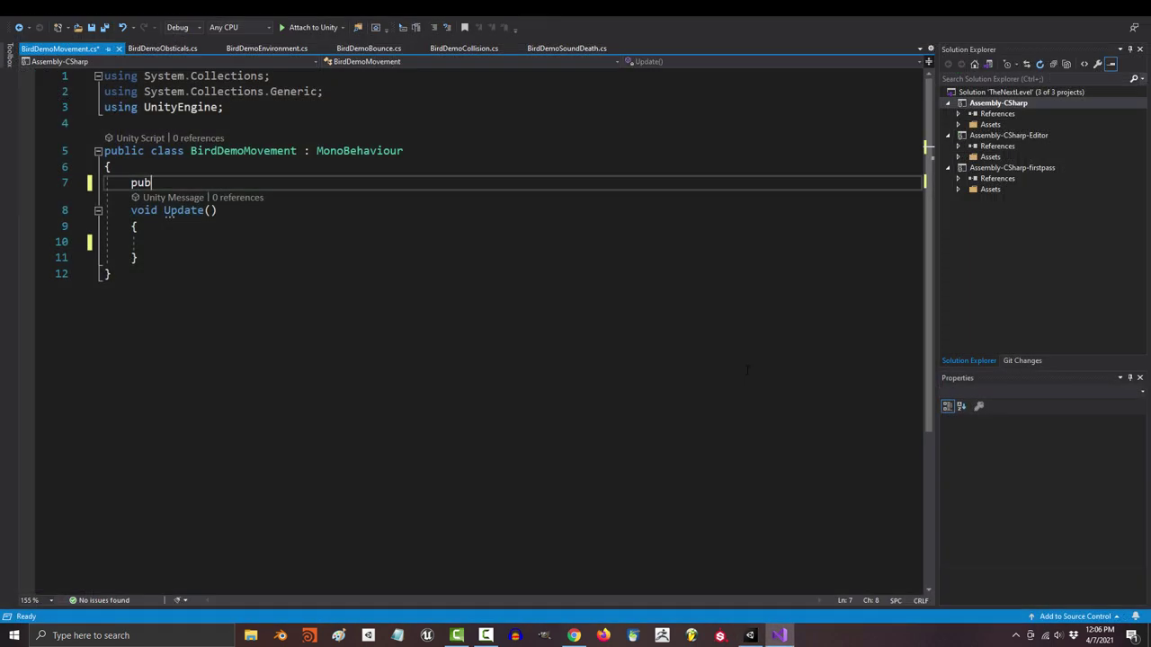
pyautogui.write('lic float life = 20;')
pyautogui.press('Down')
pyautogui.press('Down')
pyautogui.press('Down')
# Step: In Update, drain life by Time.deltaTime, destroy at zero, otherwise move forward, then save and test
pyautogui.write('life -= Time.deltaTime;')
pyautogui.press('Return')
pyautogui.write('if (life <= 0) Destroy(gameObject);')
pyautogui.press('Return')
pyautogui.write('else transform.Translate(0, 0, 1*Time.deltaTime);')
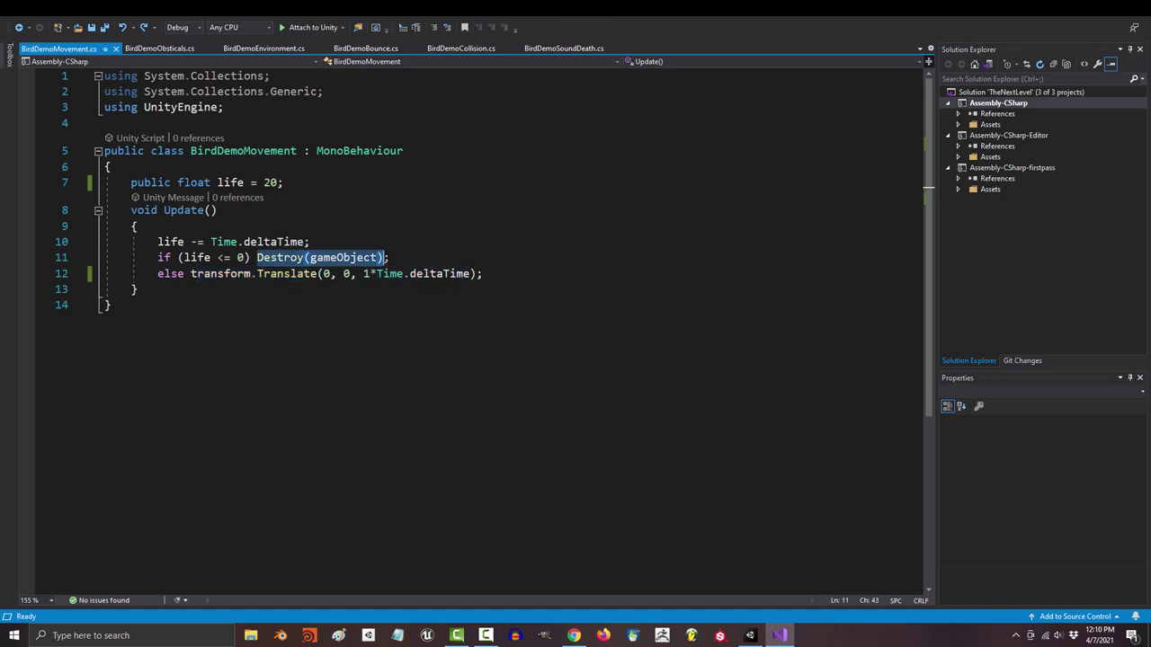
pyautogui.hotkey('ctrl', 's')
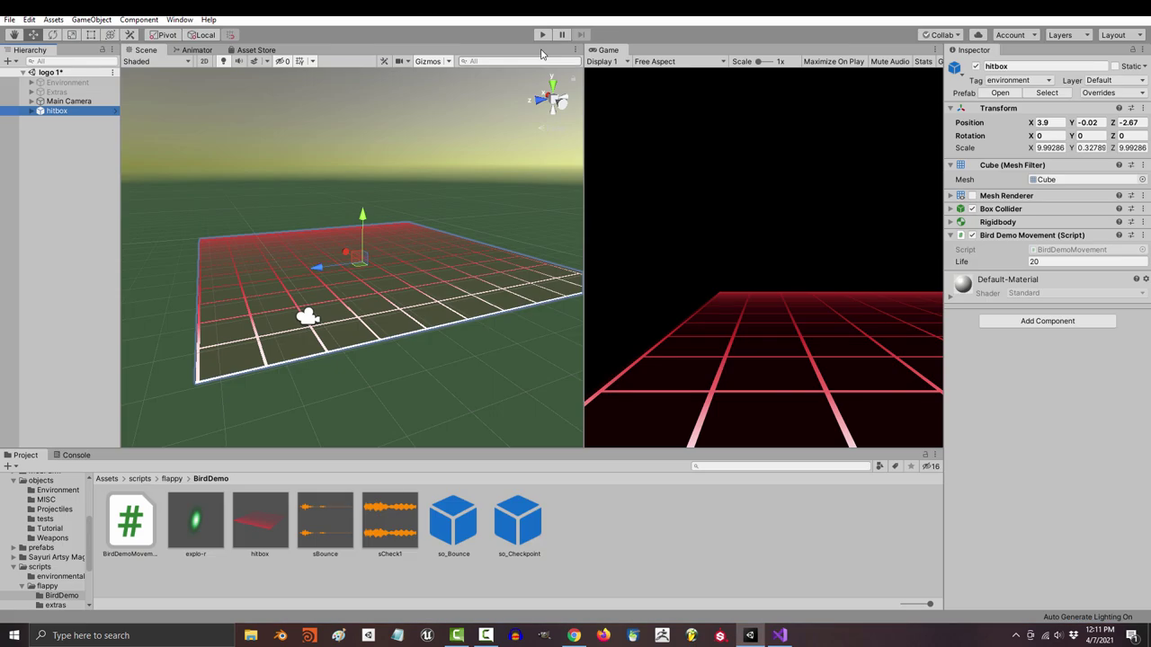
pyautogui.click(543, 34)
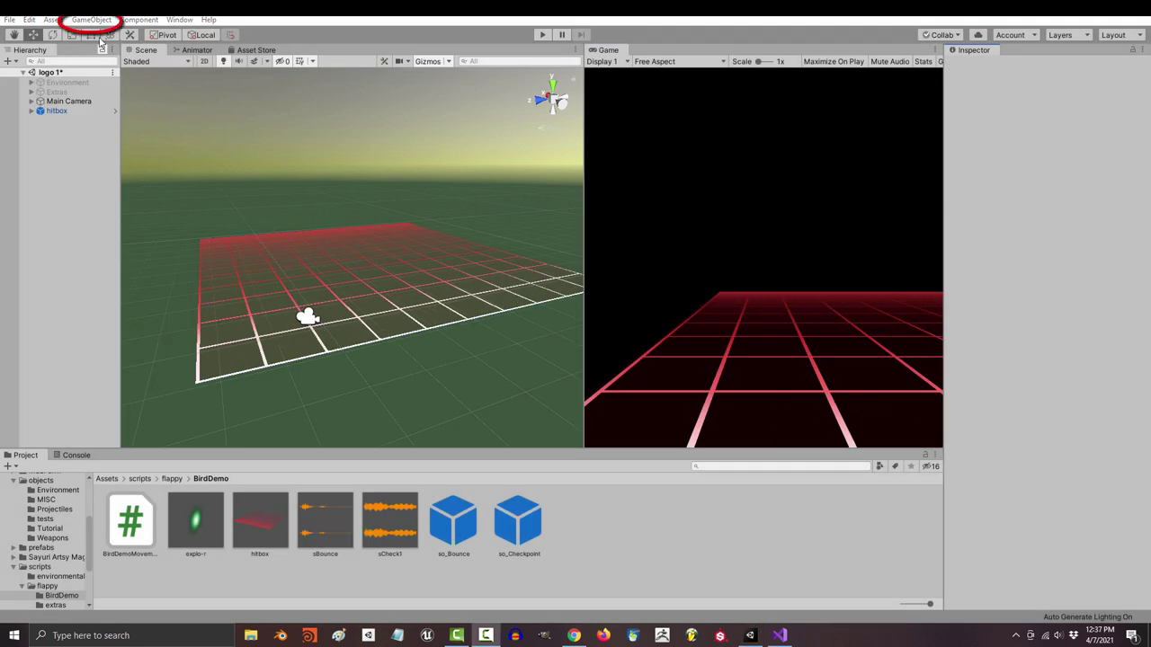
# Step: Create an empty sender object and attach a new BirdDemoEnvironment C# script to it
pyautogui.click(91, 19)
pyautogui.click(99, 26)
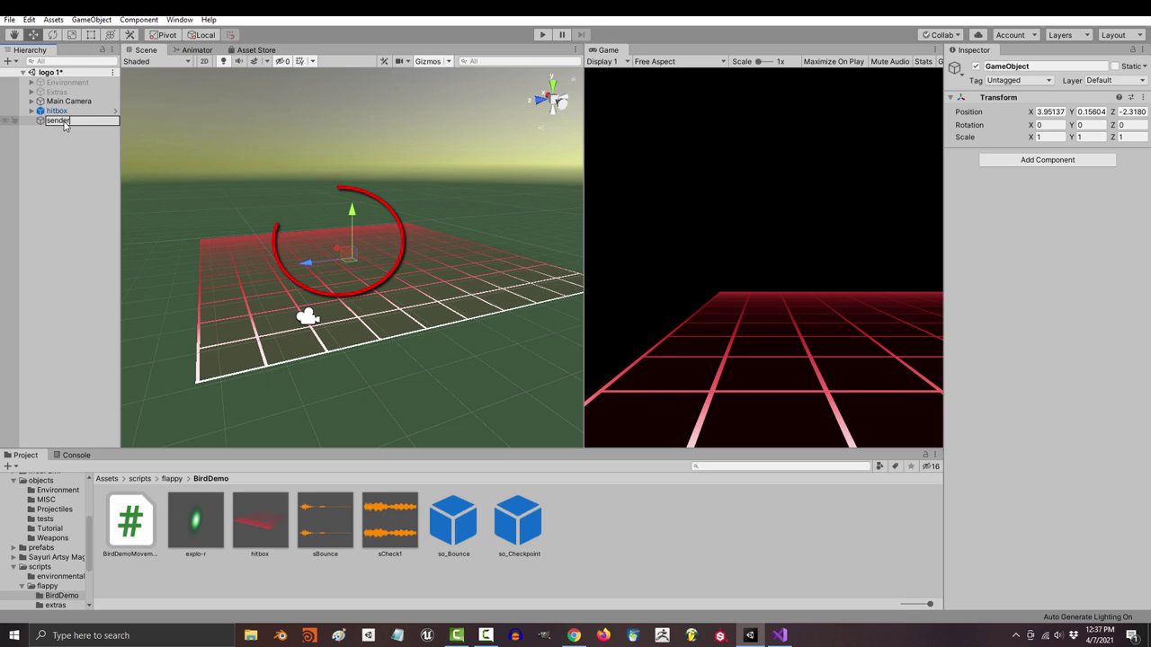
pyautogui.rightClick(648, 501)
pyautogui.click(674, 210)
pyautogui.click(854, 187)
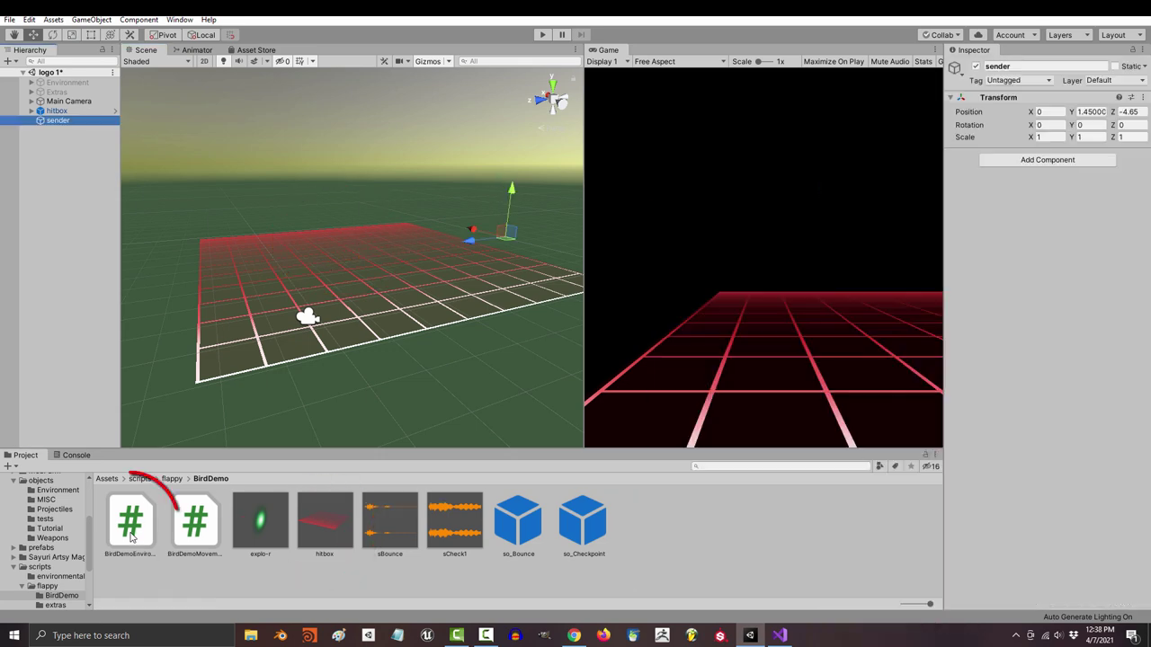
pyautogui.moveTo(130, 522); pyautogui.dragTo(1043, 252)
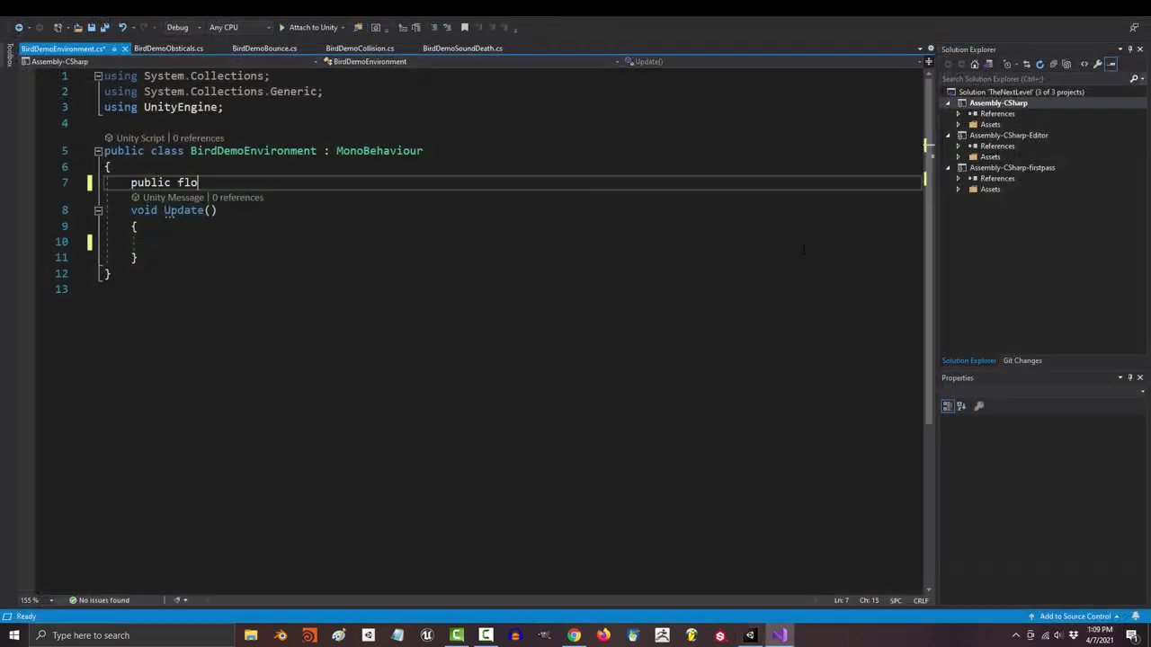
# Step: Declare sendTimer = 0, public float frequency = 9.93f and a public GameObject floor field
pyautogui.write('at sendTimer = 0;')
pyautogui.press('Return')
pyautogui.write('pub')
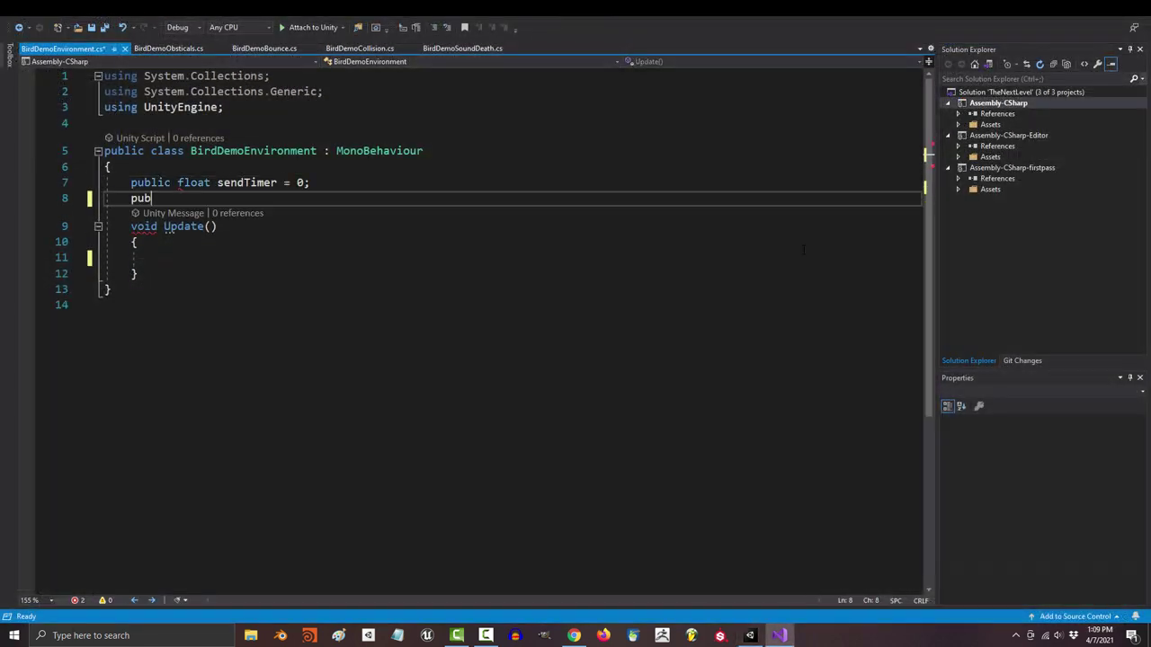
pyautogui.write('lic float frequency = 9.93f;')
pyautogui.press('Return')
pyautogui.write('public GameObject floor;')
# Step: In Update, count down sendTimer, instantiate the floor when it expires and reset it to frequency
pyautogui.press('Down')
pyautogui.press('Down')
pyautogui.press('Down')
pyautogui.write('sendTimer -= Time.deltaTime;')
pyautogui.press('Return')
pyautogui.write('if (sendTimer <= 0) { ')
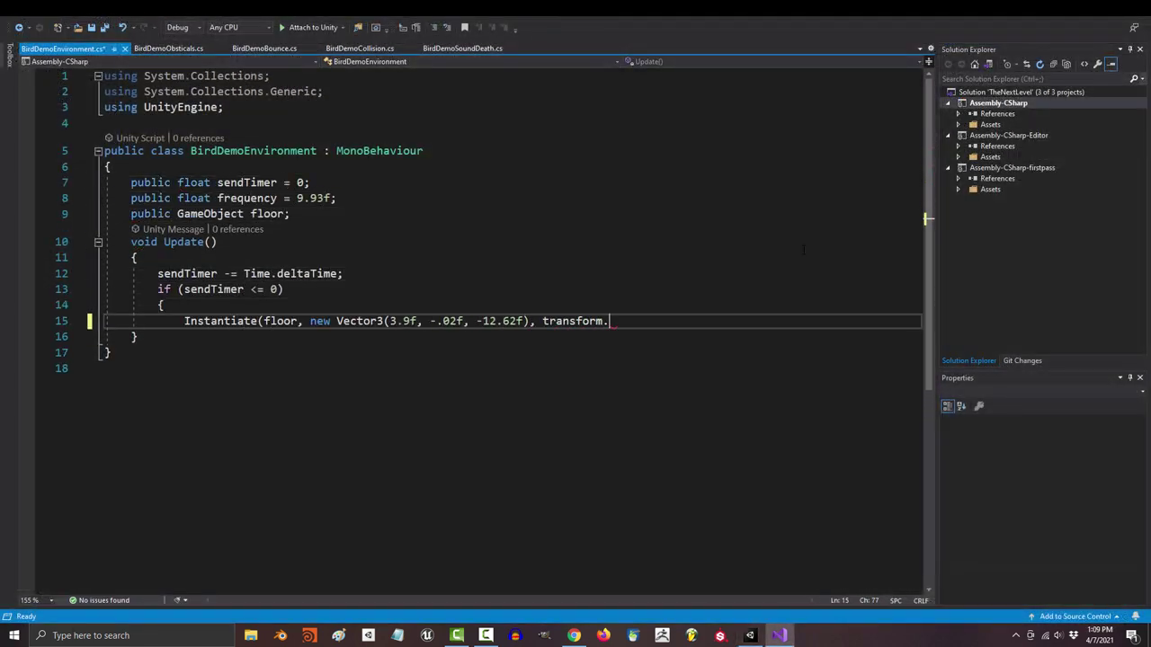
pyautogui.write('rotation);')
pyautogui.press('Return')
pyautogui.write('sendTimer = frequency;')
pyautogui.press('Return')
# Step: Highlight the frequency field, the Instantiate call and its floor argument to explain them
pyautogui.doubleClick(251, 203)
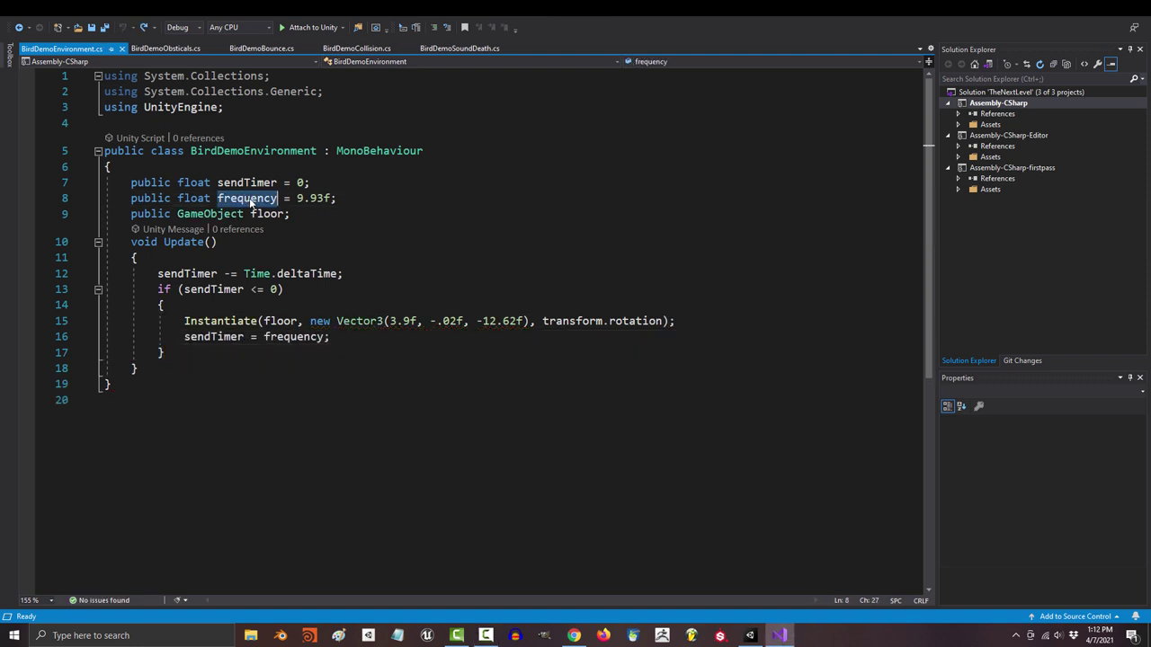
pyautogui.doubleClick(235, 321)
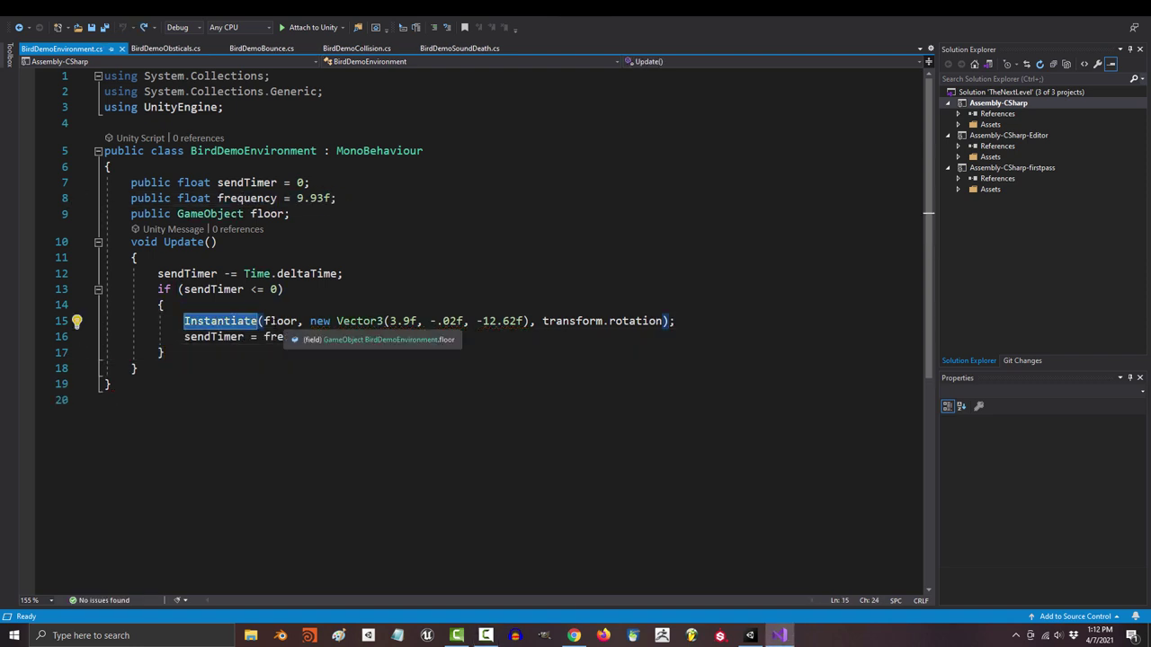
pyautogui.doubleClick(280, 321)
# Step: Assign the hitbox prefab to the sender's Floor field and play to watch floors spawn
pyautogui.moveTo(496, 321); pyautogui.dragTo(523, 321)
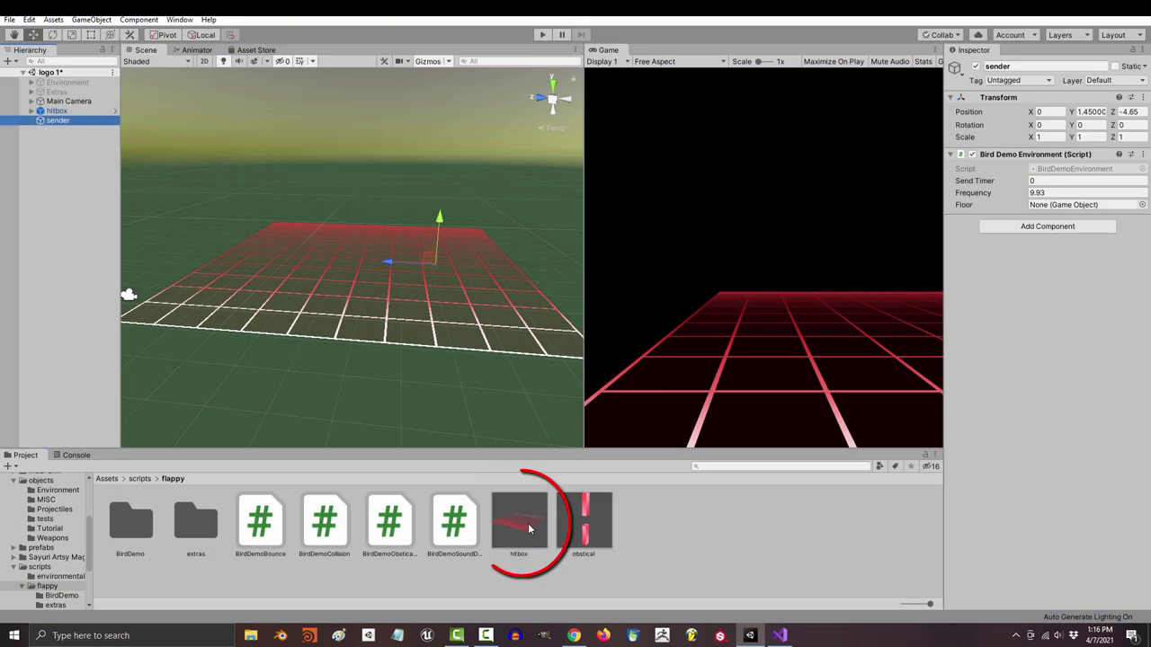
pyautogui.moveTo(1064, 203); pyautogui.dragTo(1064, 203)
pyautogui.click(542, 34)
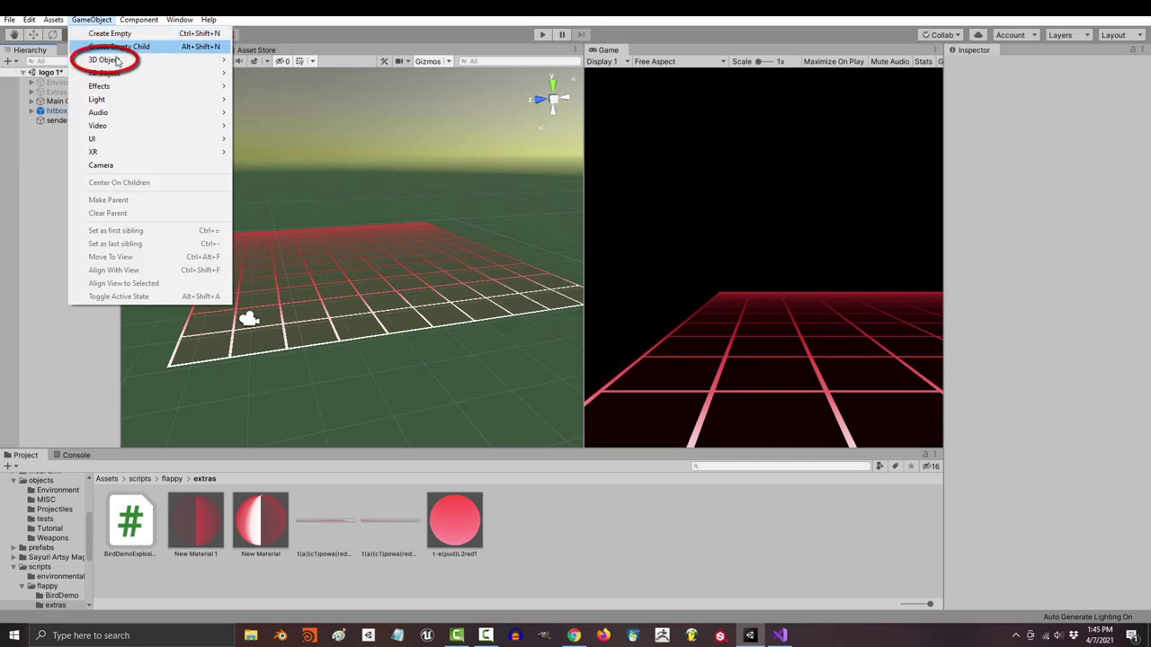
# Step: Add a cube and make it red with the t-e(pud)L2red1 material
pyautogui.moveTo(103, 56)
pyautogui.click(257, 55)
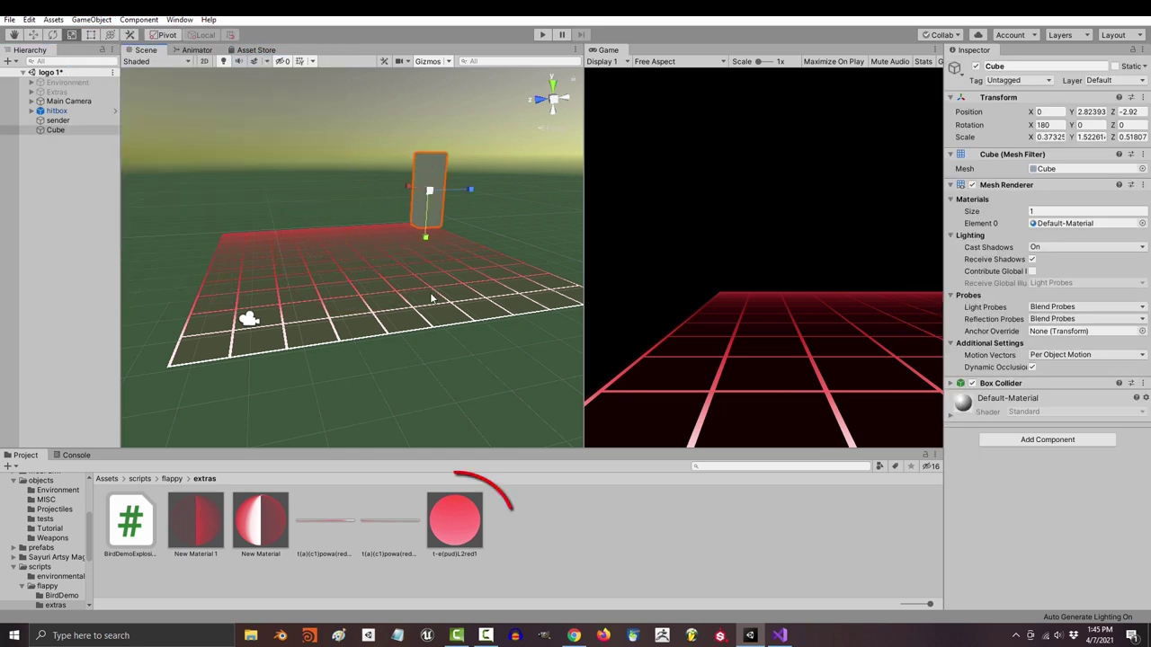
pyautogui.moveTo(432, 299); pyautogui.dragTo(438, 191)
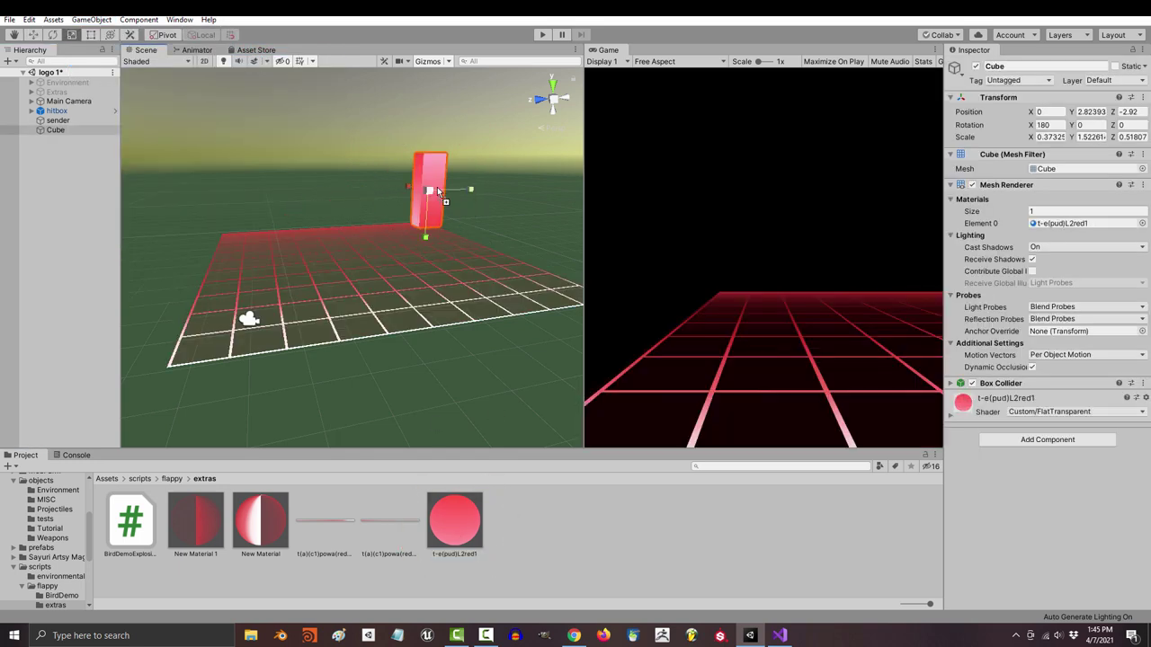
# Step: Tag the pillar environment and give it a Rigidbody
pyautogui.click(1019, 80)
pyautogui.click(1023, 239)
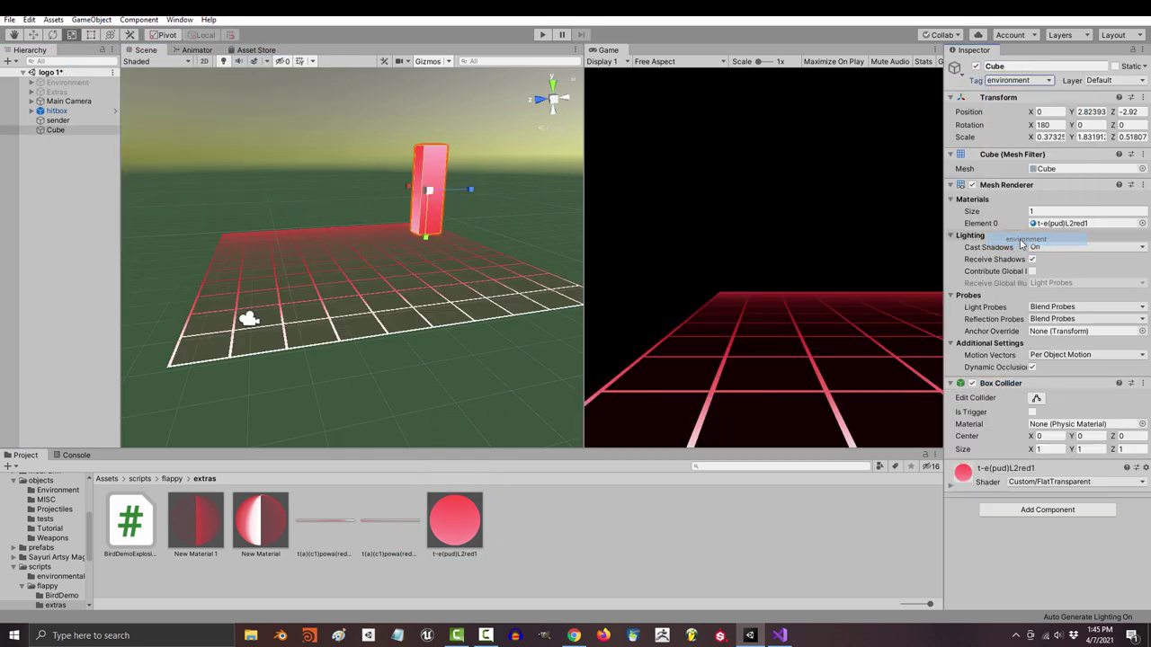
pyautogui.click(1047, 510)
pyautogui.click(1025, 496)
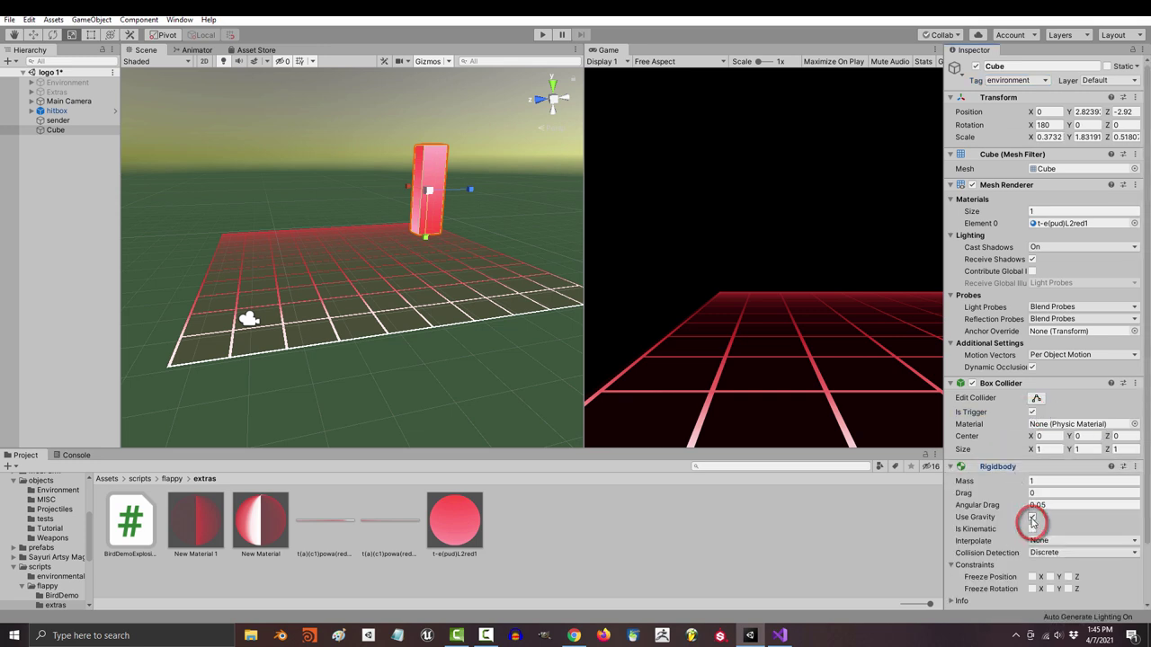
pyautogui.scroll(-2, 1034, 533)
# Step: Duplicate the pillar into a lower wall and a checkpoint-tagged gap block, then add an empty object
pyautogui.hotkey('ctrl', 'd')
pyautogui.moveTo(425, 235); pyautogui.dragTo(417, 355)
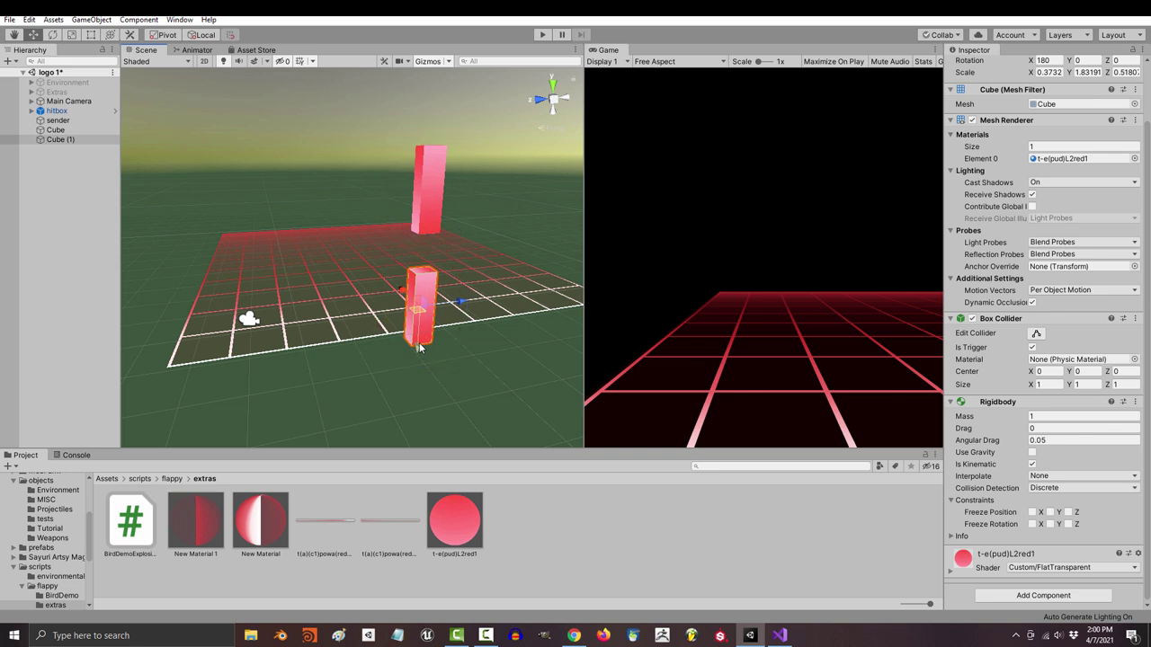
pyautogui.hotkey('ctrl', 'd')
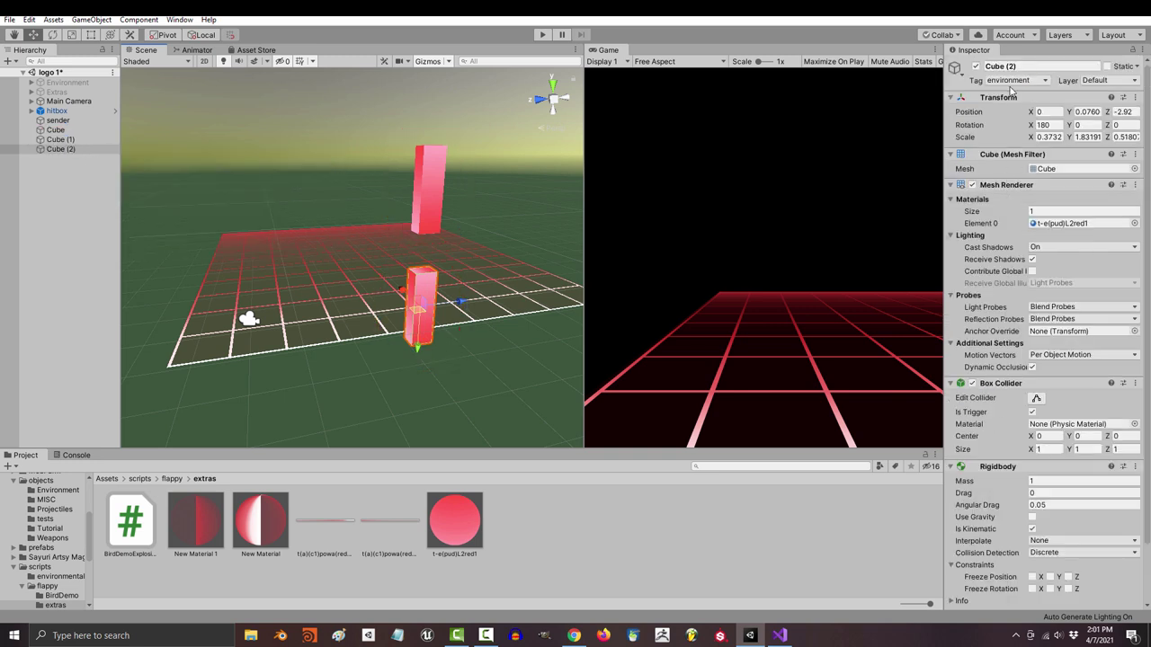
pyautogui.click(998, 80)
pyautogui.click(1025, 252)
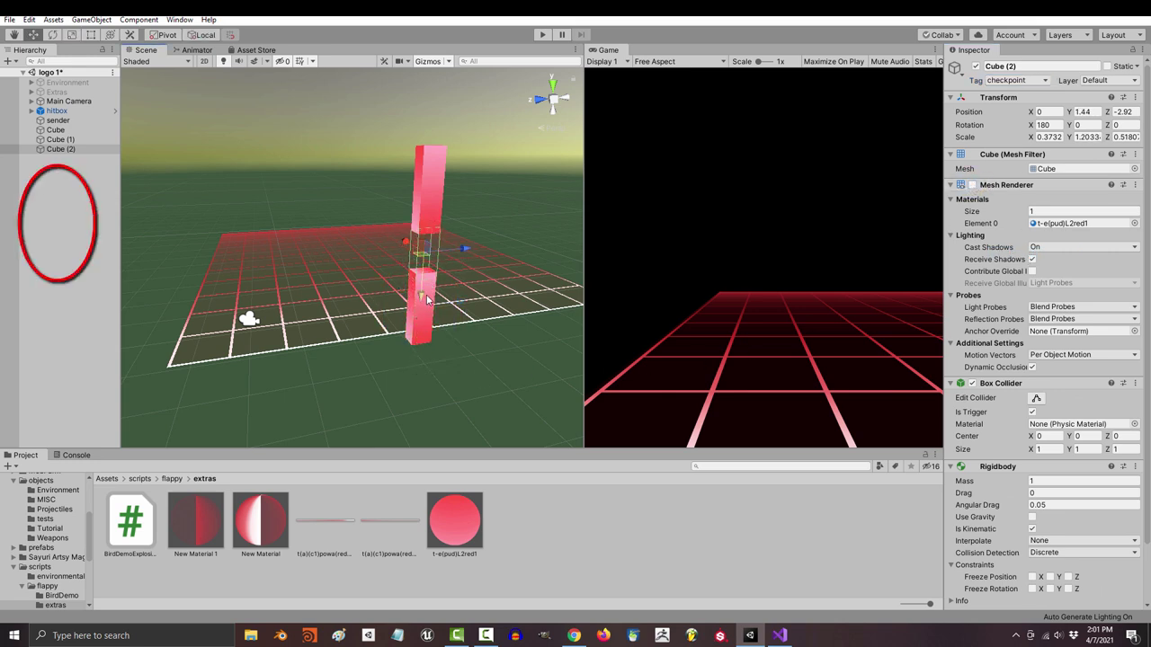
pyautogui.rightClick(51, 206)
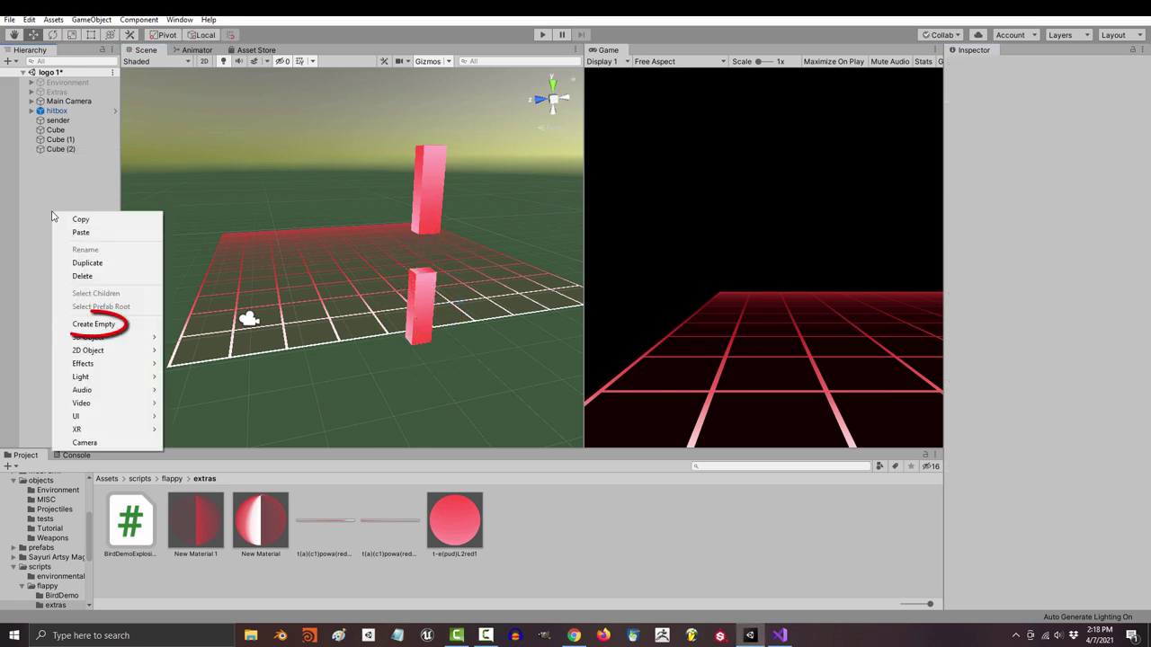
pyautogui.click(85, 324)
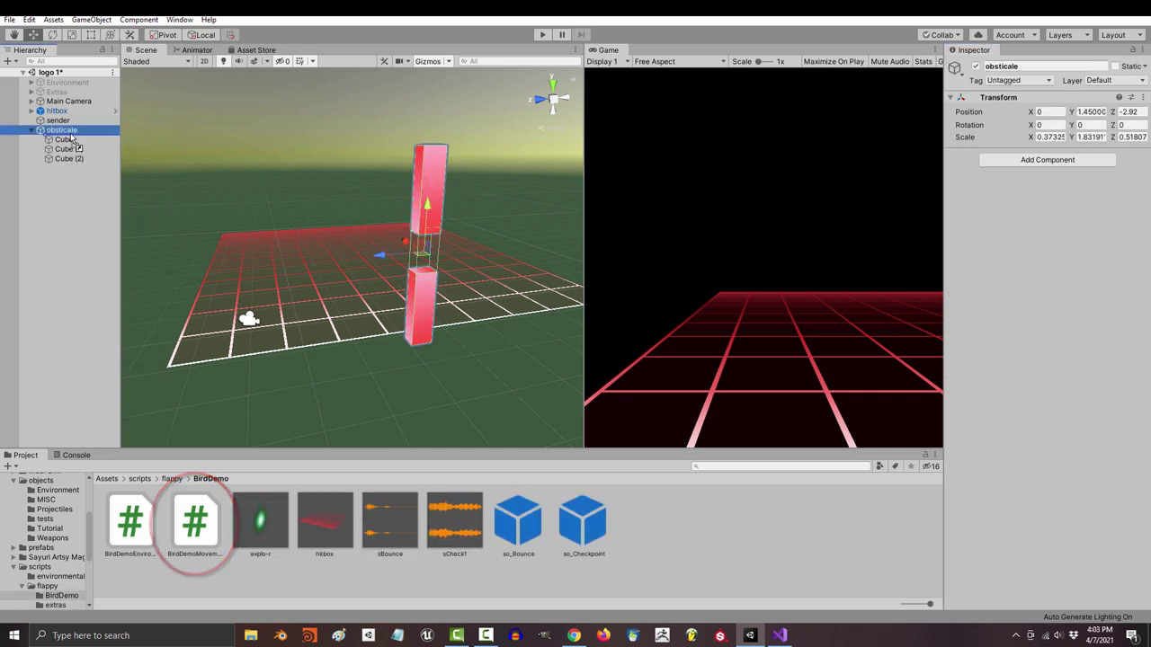
# Step: Nest the three cubes under obsticale and start a new BirdDemoObstacles C# script
pyautogui.moveTo(195, 522); pyautogui.dragTo(58, 131)
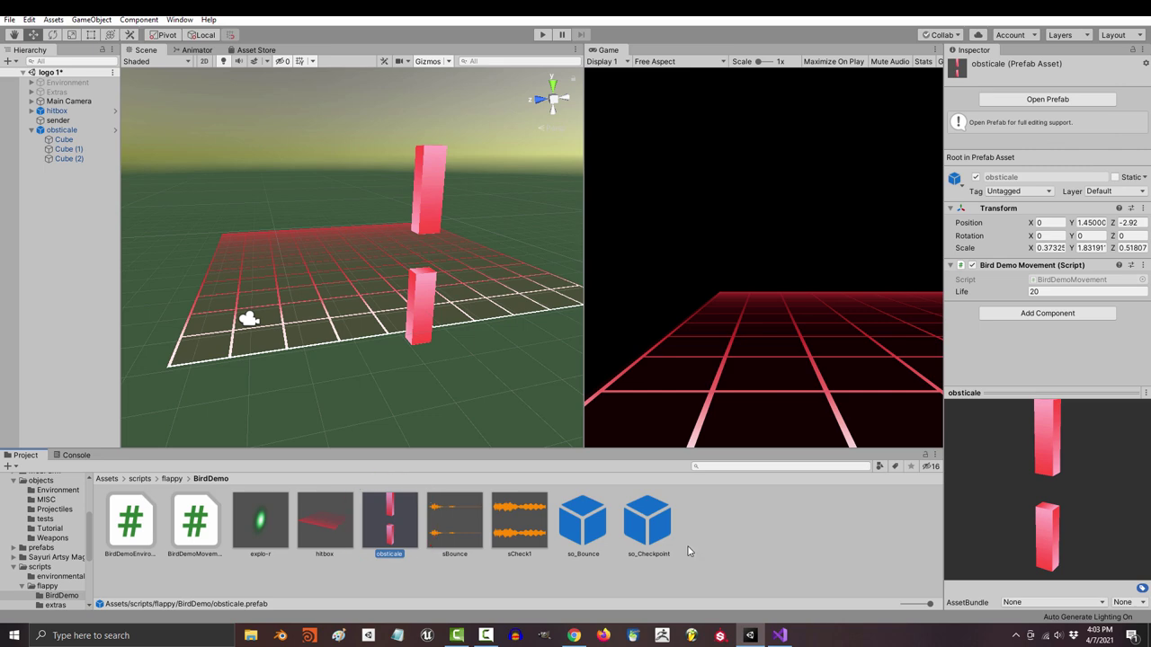
pyautogui.rightClick(771, 528)
pyautogui.click(771, 213)
pyautogui.click(977, 186)
pyautogui.write('BirdDemoObstacles : MonoBehaviour')
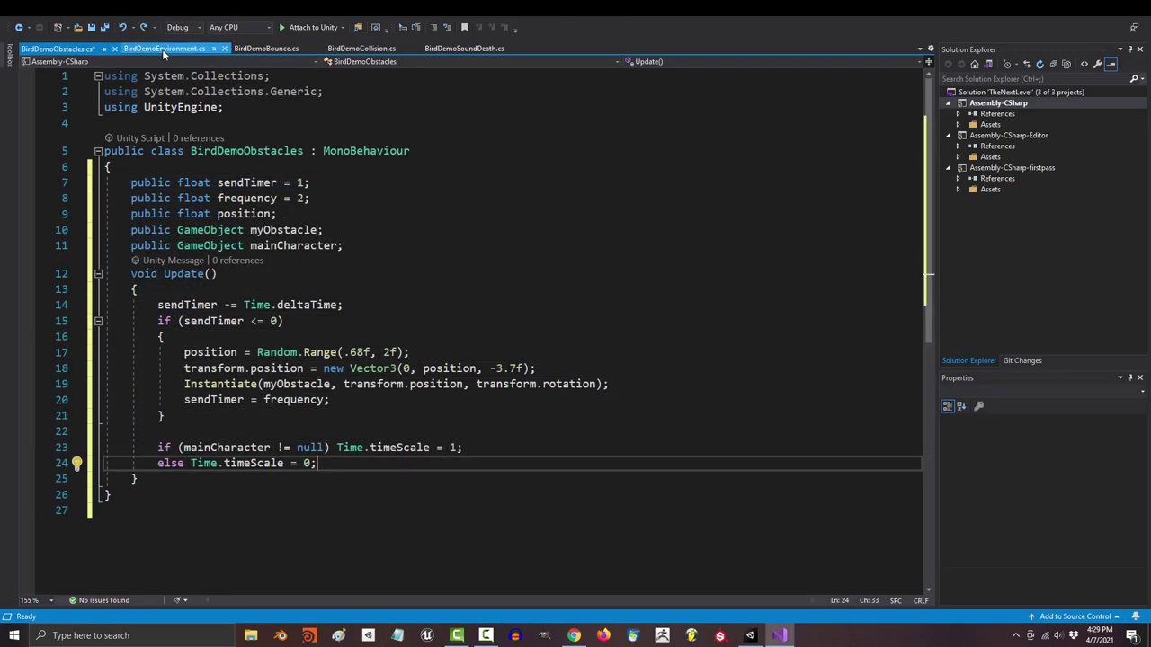
# Step: Compare frequency = 9.93f in BirdDemoEnvironment with frequency = 2 in BirdDemoObstacles
pyautogui.click(164, 49)
pyautogui.moveTo(218, 197); pyautogui.dragTo(361, 202)
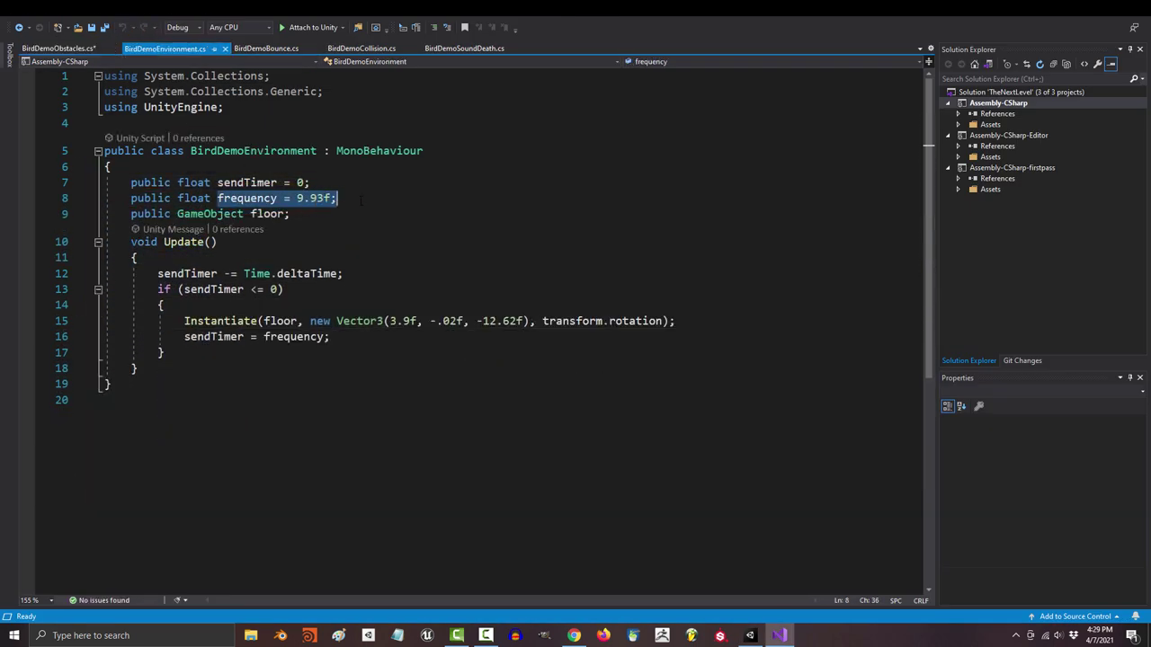
pyautogui.click(72, 48)
pyautogui.moveTo(217, 198); pyautogui.dragTo(326, 198)
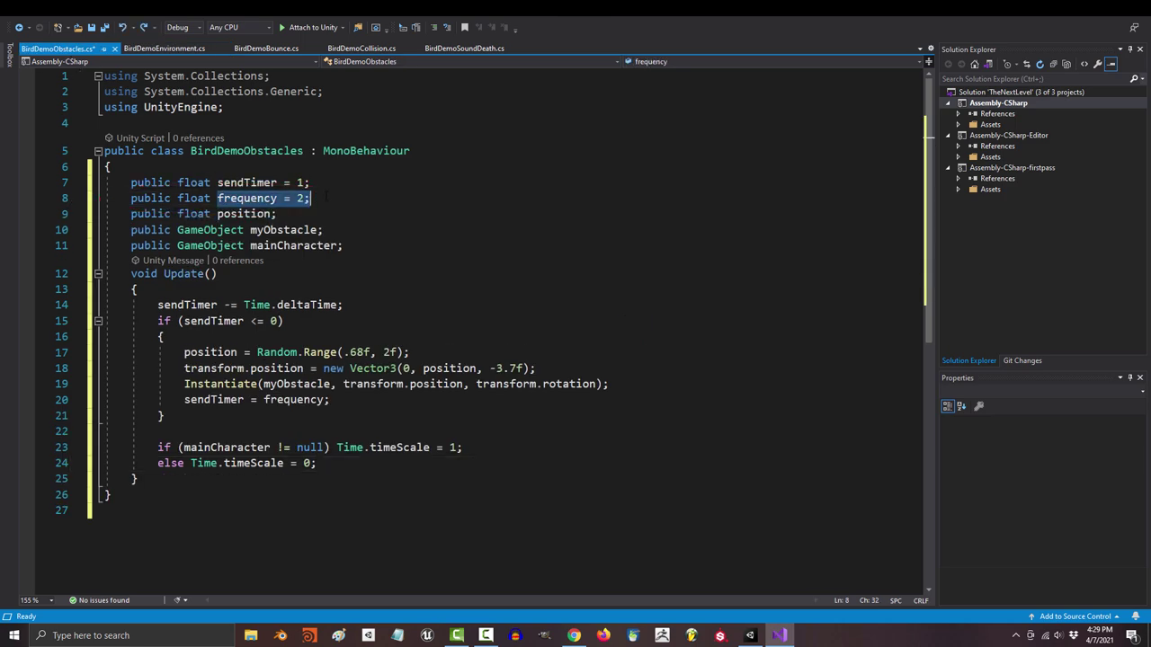
pyautogui.click(179, 50)
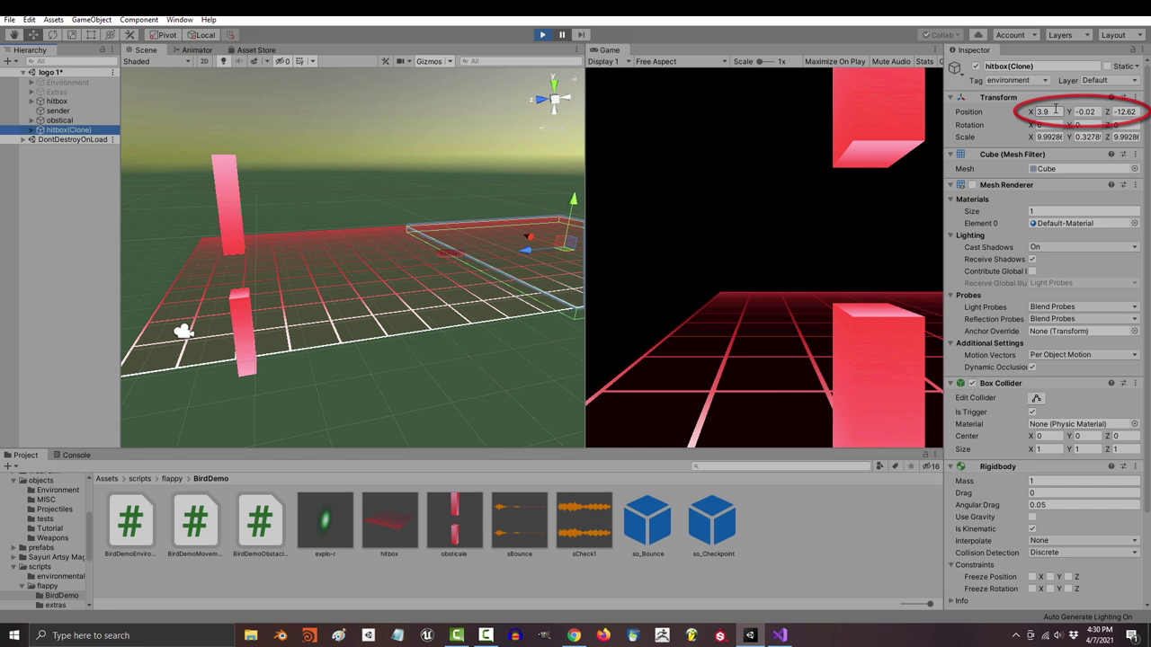
# Step: Select the obstical wall pair and drag it up to Y position 1.89
pyautogui.click(80, 132)
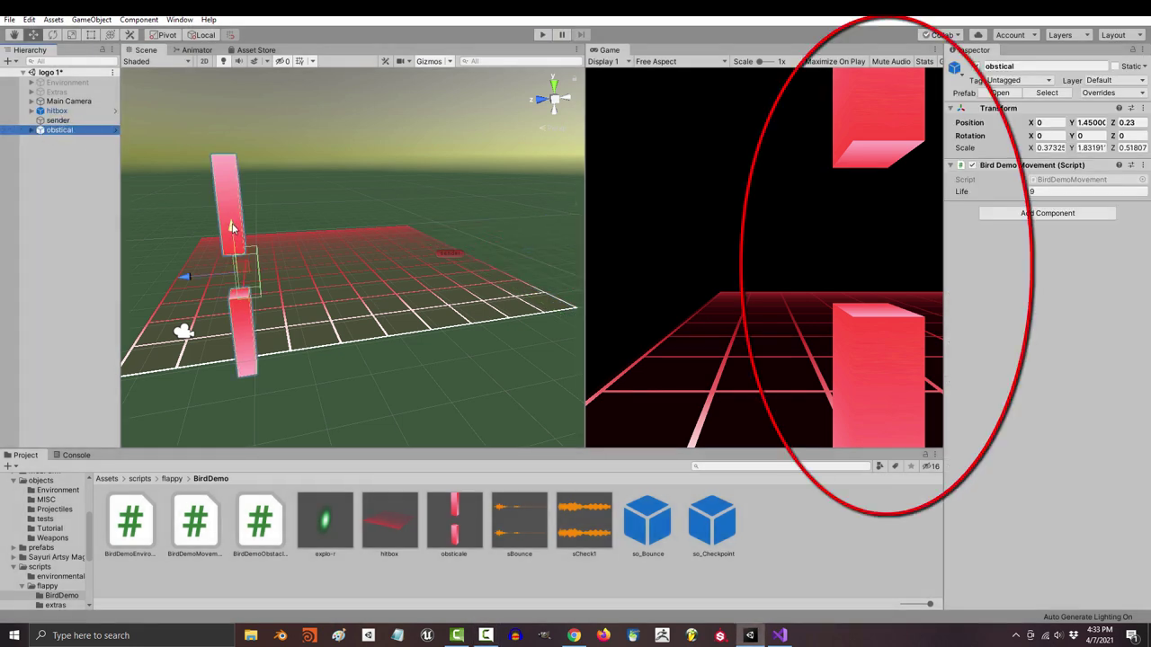
pyautogui.moveTo(232, 226)
pyautogui.mouseDown()
pyautogui.moveTo(234, 199)
pyautogui.moveTo(232, 272)
pyautogui.moveTo(226, 207)
pyautogui.moveTo(233, 264)
pyautogui.moveTo(225, 217)
pyautogui.mouseUp()
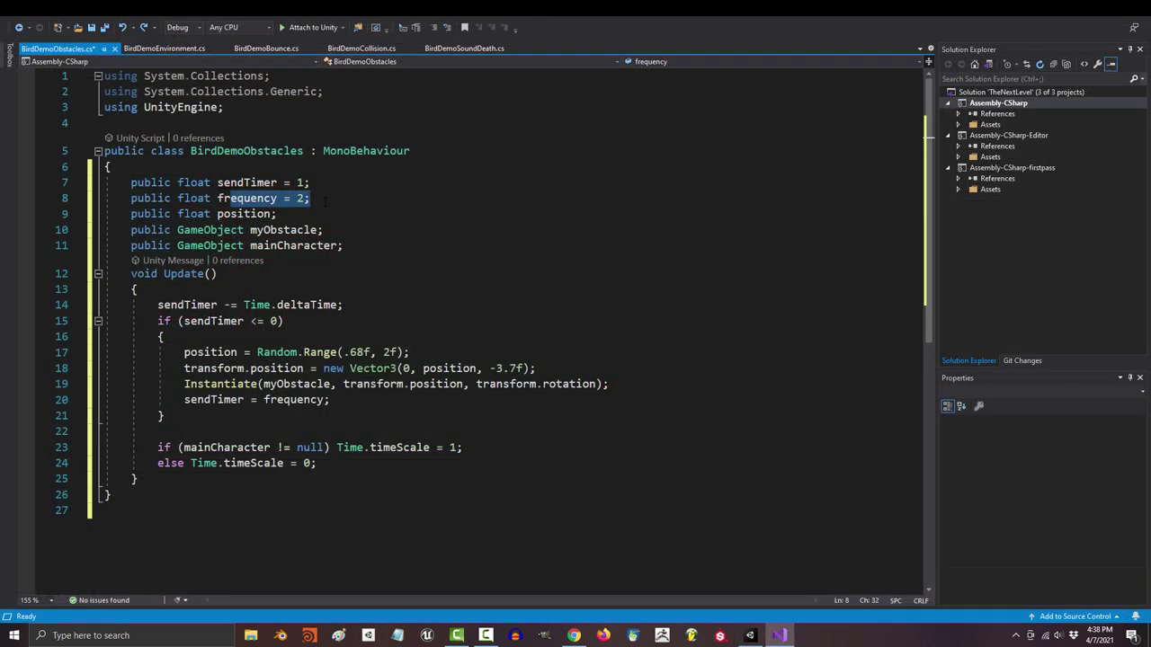
pyautogui.moveTo(184, 384); pyautogui.dragTo(332, 385)
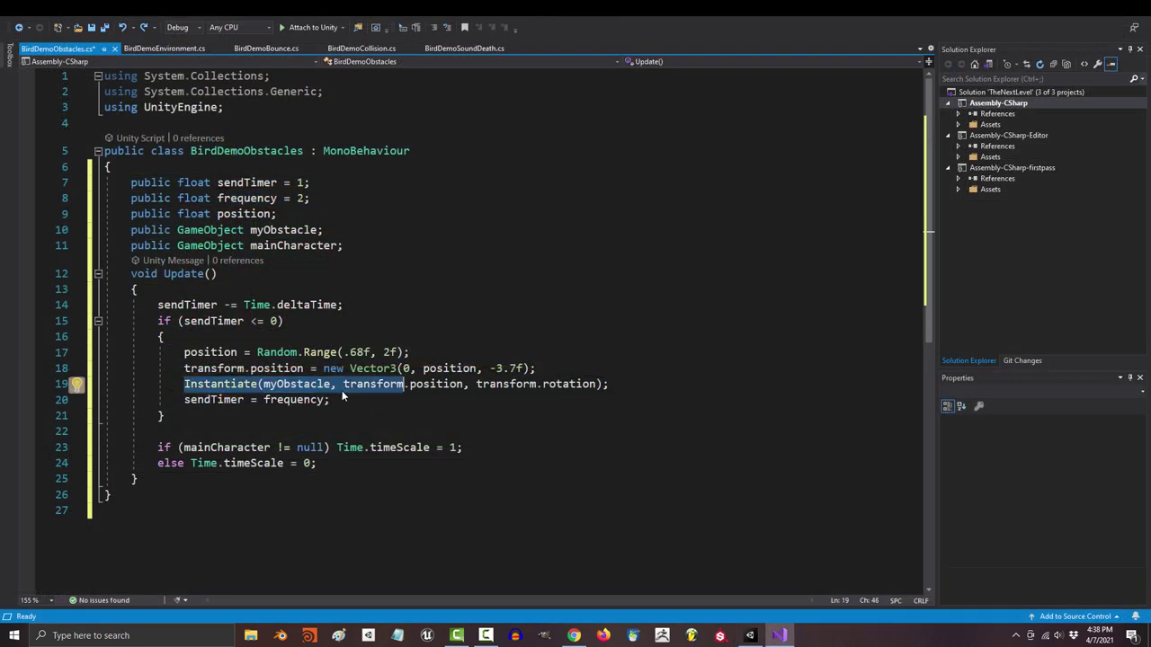
pyautogui.doubleClick(210, 352)
pyautogui.click(277, 353)
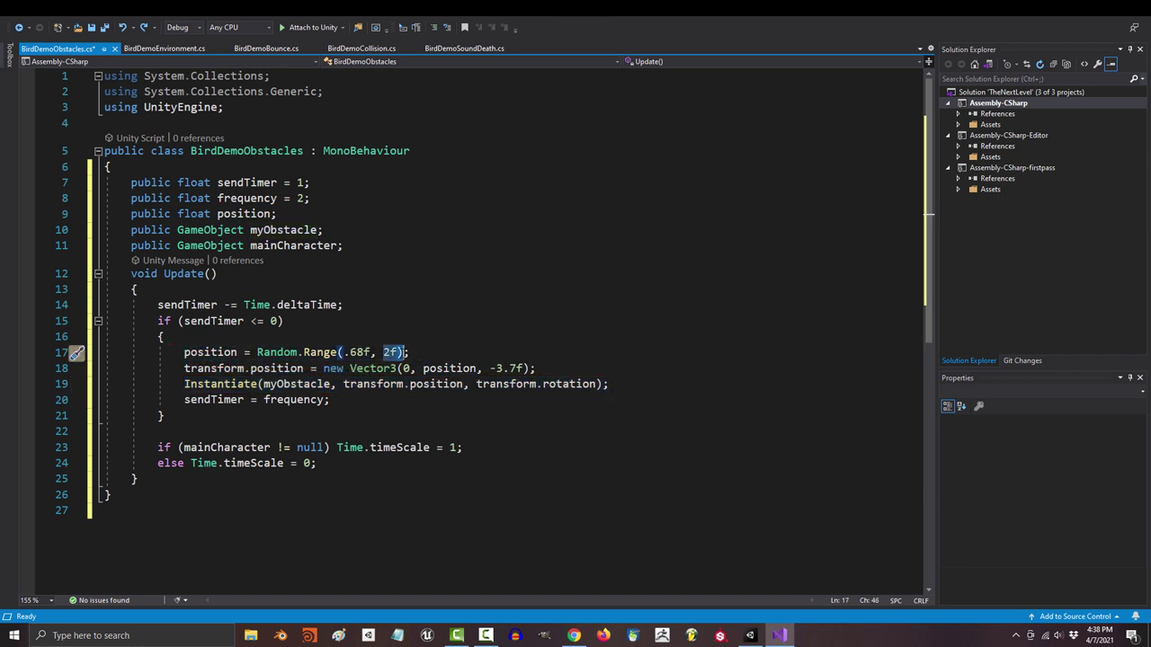
pyautogui.moveTo(217, 368); pyautogui.dragTo(305, 368)
pyautogui.moveTo(184, 384); pyautogui.dragTo(593, 385)
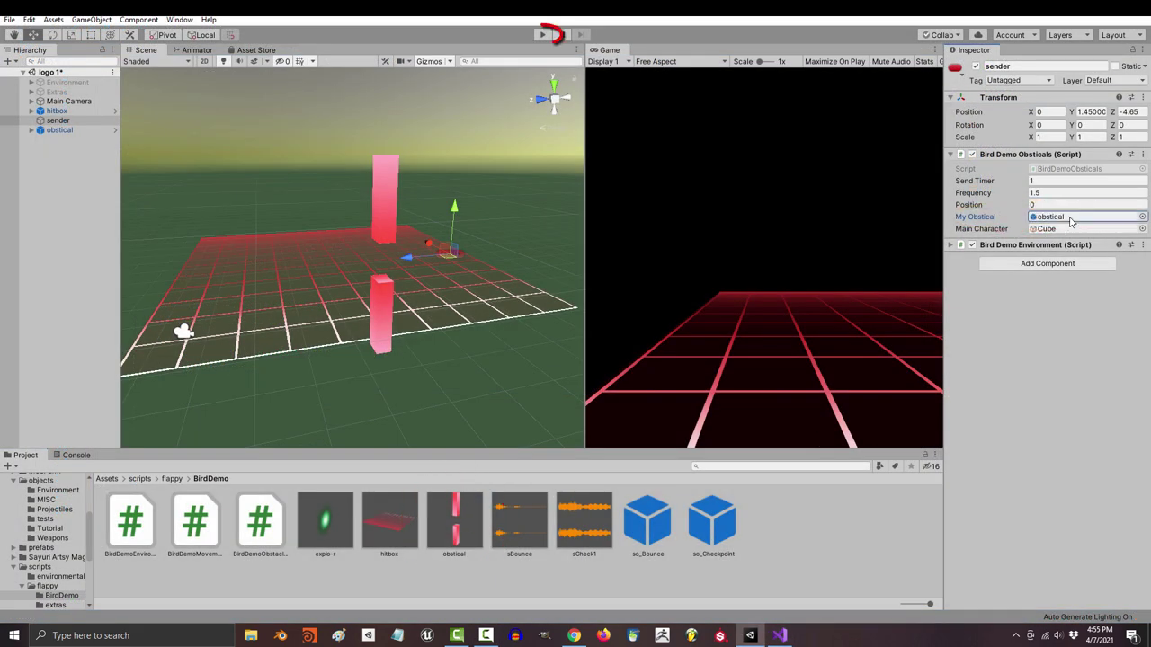
# Step: Test-play, save BirdDemoBounce.cs with ySpeed .05f, and assign so_Bounce as the Cube's Sound Bounce
pyautogui.click(545, 35)
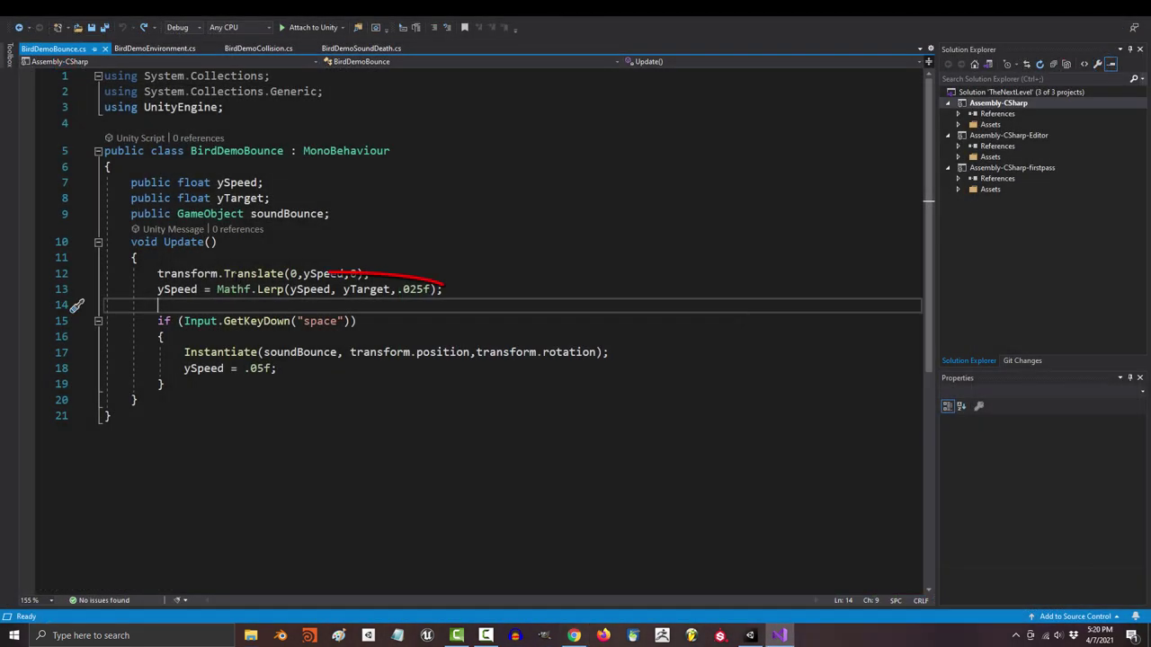
pyautogui.moveTo(217, 289); pyautogui.dragTo(258, 290)
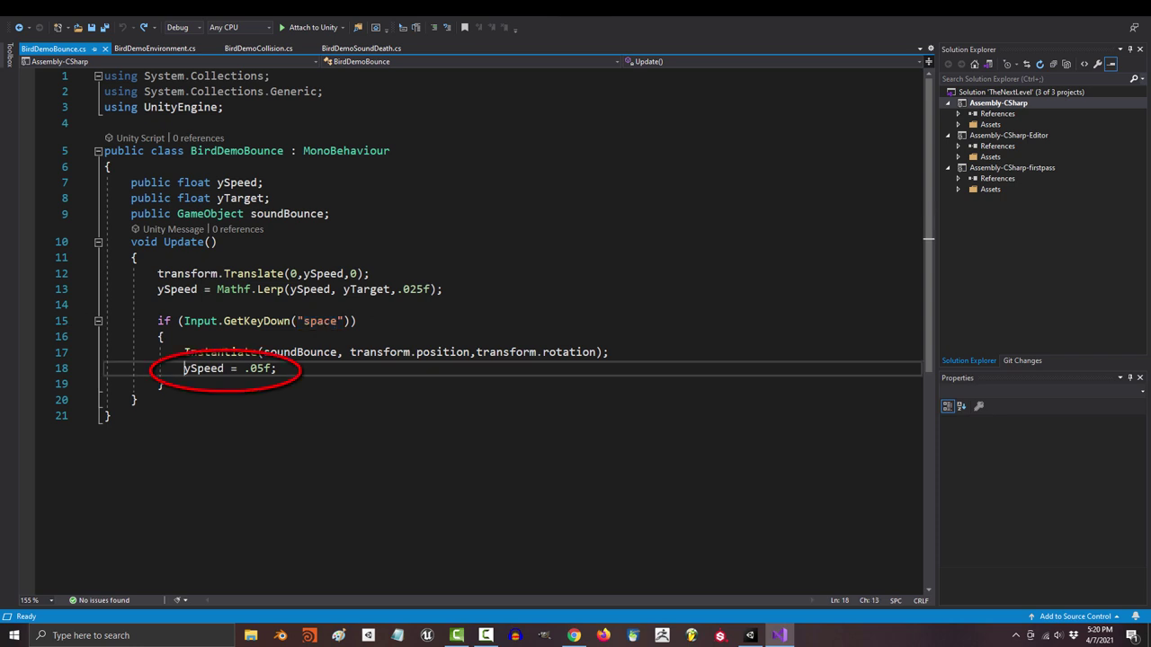
pyautogui.moveTo(184, 369); pyautogui.dragTo(299, 369)
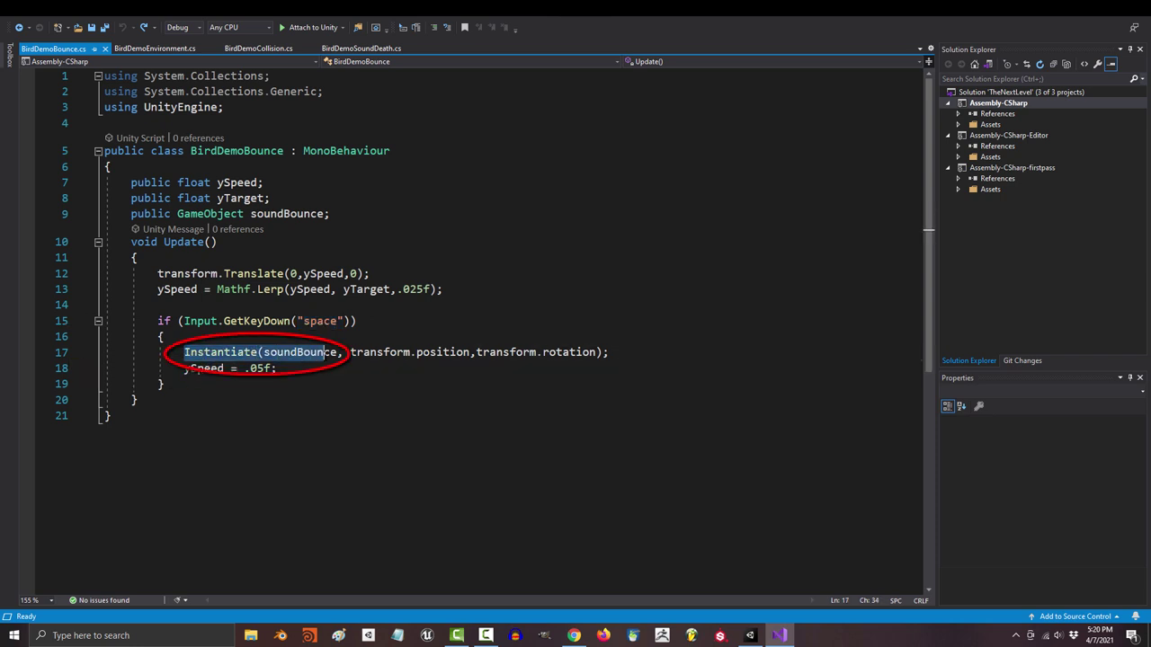
pyautogui.hotkey('ctrl', 's')
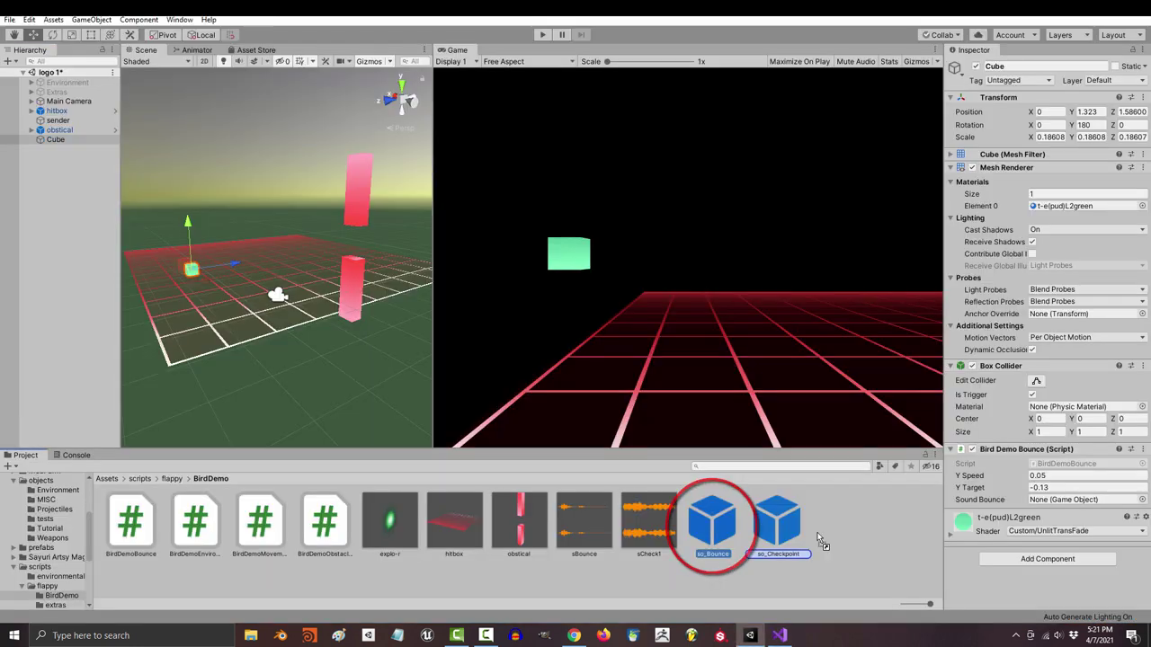
pyautogui.moveTo(712, 521); pyautogui.dragTo(1039, 508)
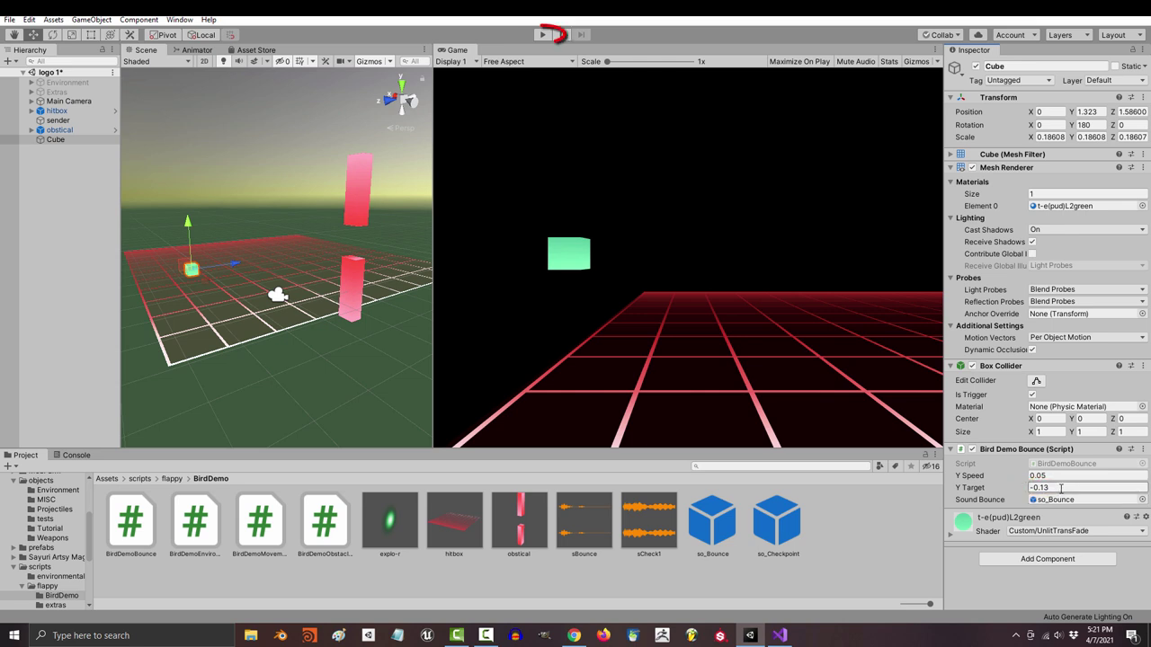
pyautogui.click(540, 34)
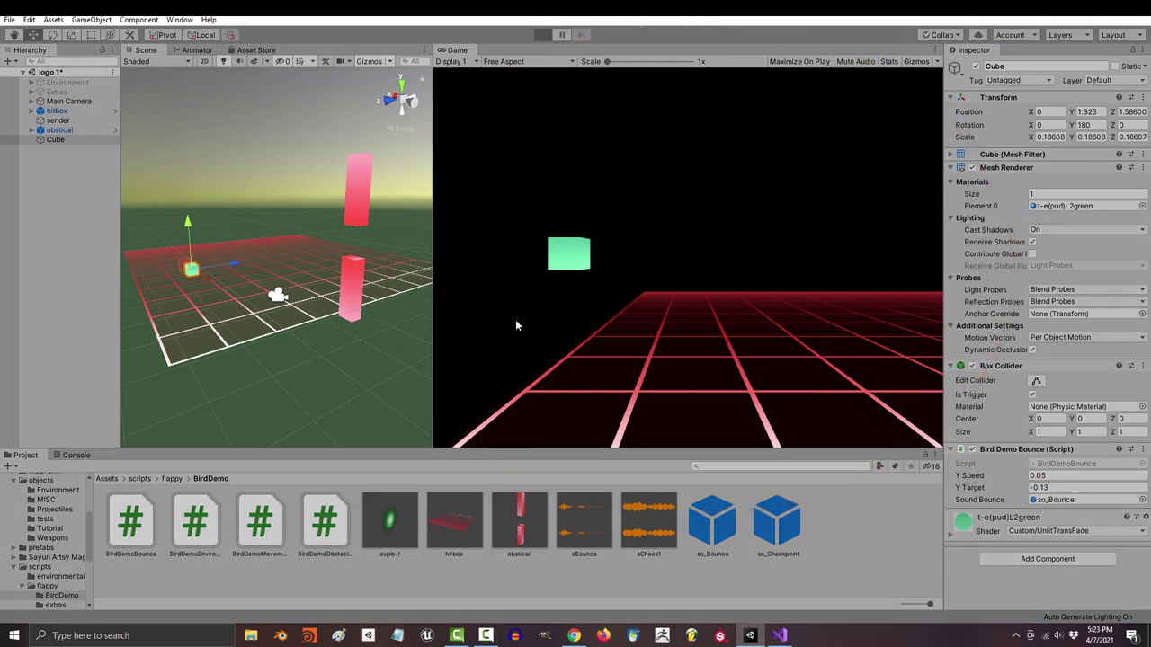
pyautogui.click(557, 370)
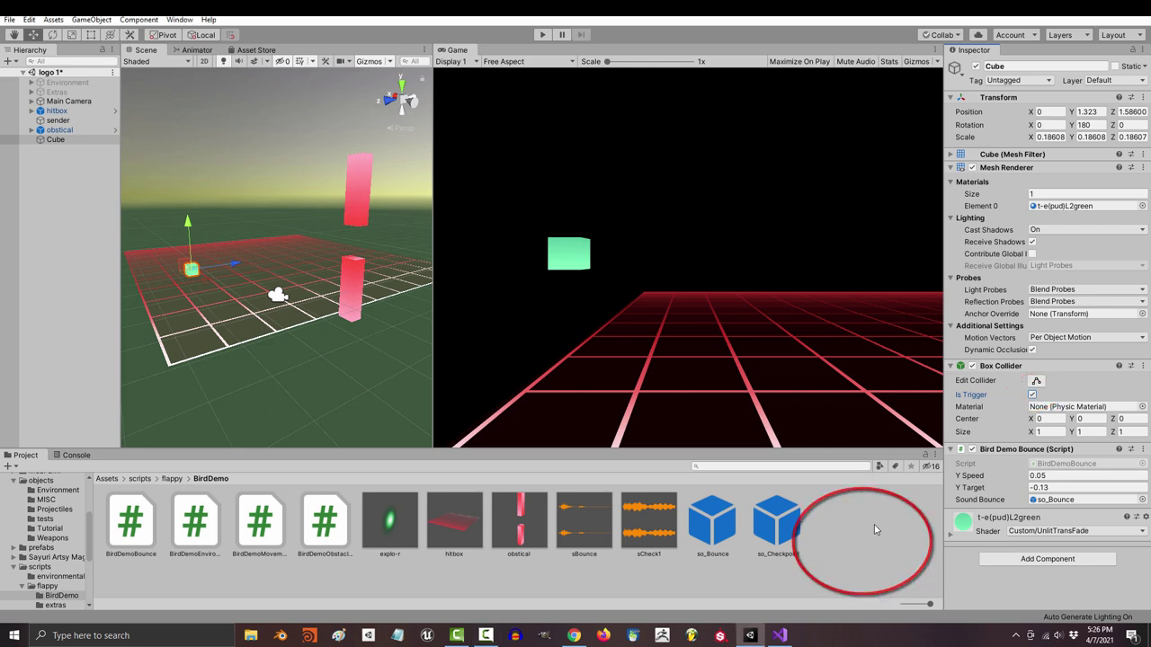
# Step: Open the BirdDemo folder's Create menu to add a new C# script
pyautogui.rightClick(874, 529)
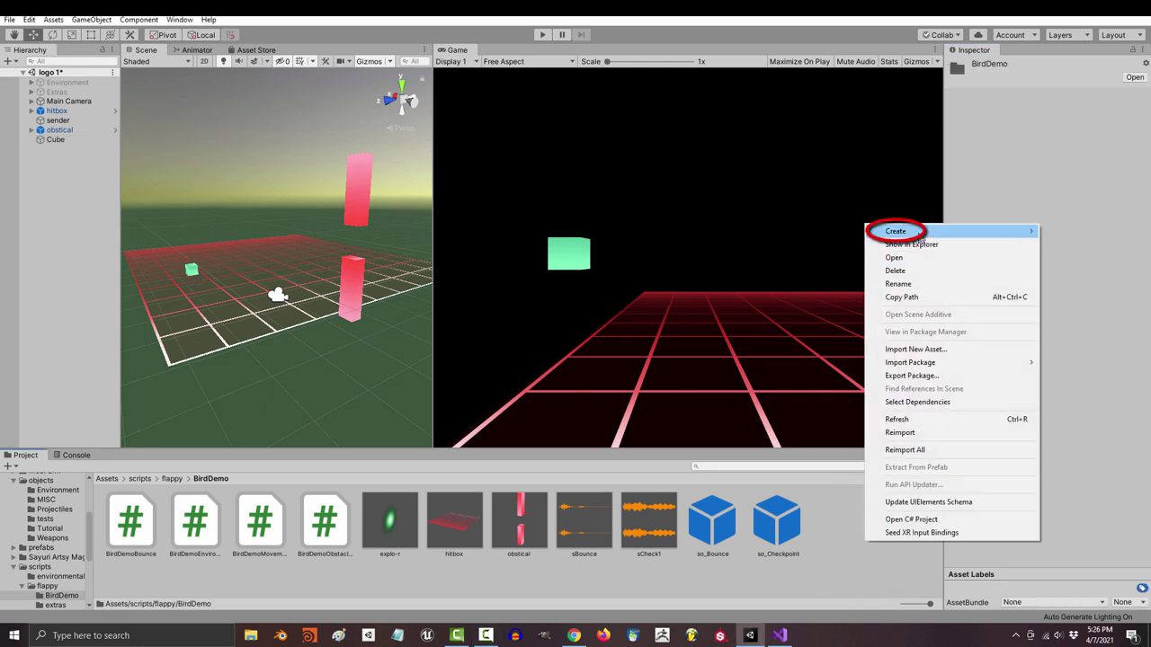
pyautogui.moveTo(890, 224)
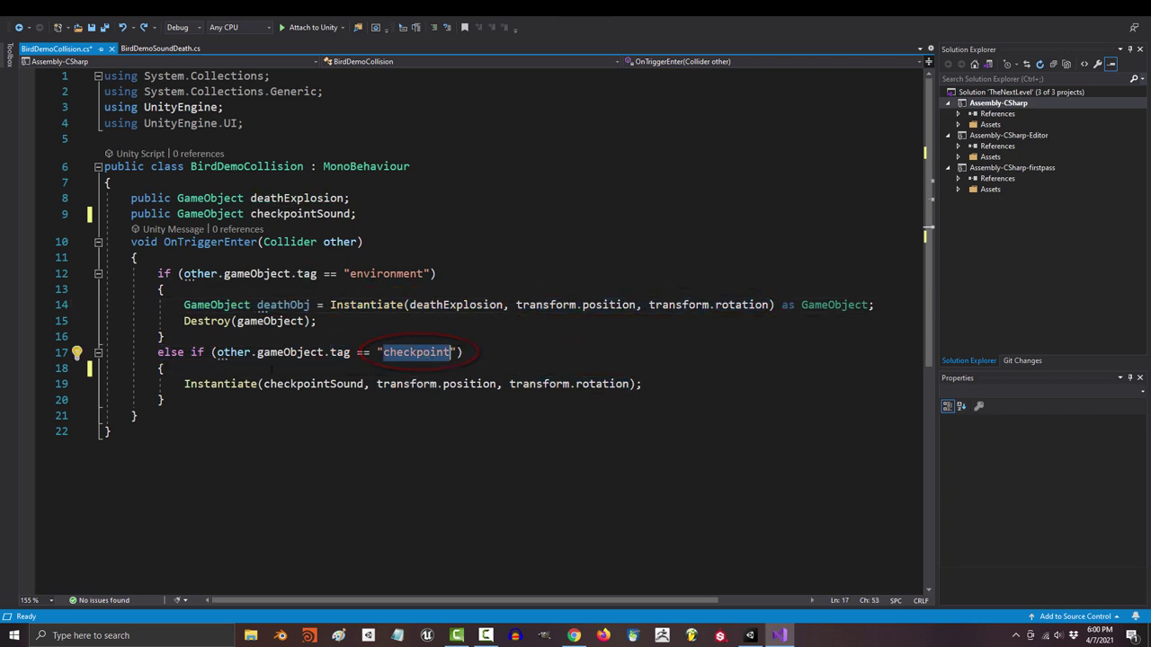
# Step: Save BirdDemoCollision.cs with its environment-explosion and checkpoint-sound trigger code
pyautogui.hotkey('ctrl', 's')
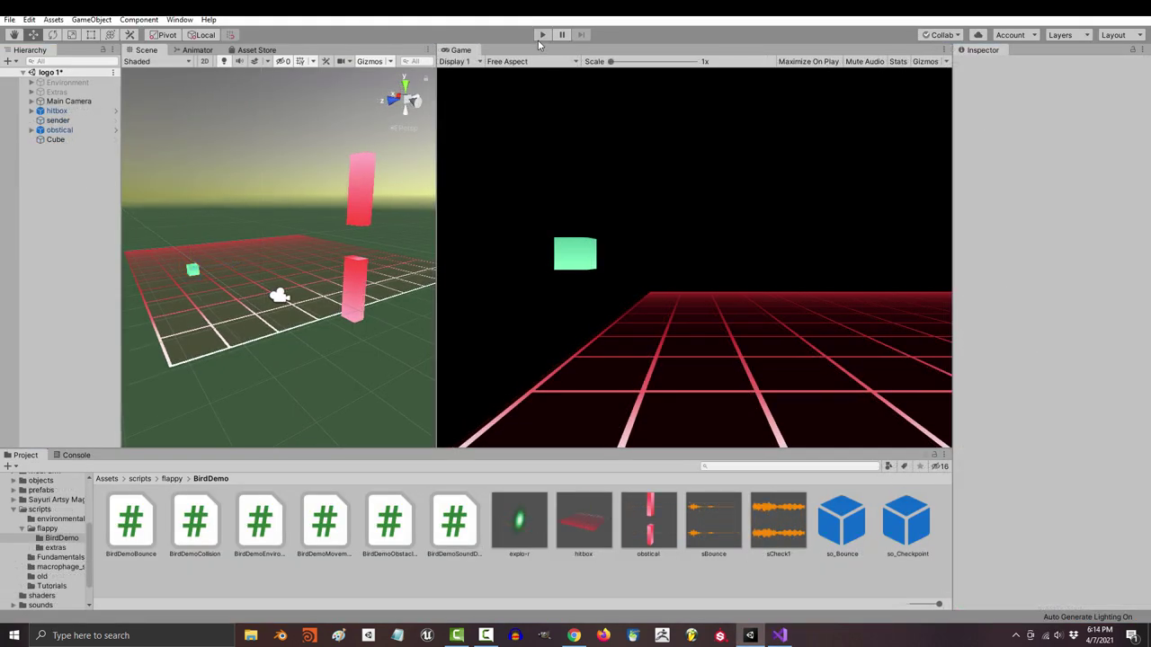
# Step: Play the game, flapping the green cube through the gaps four times until it crashes
pyautogui.click(542, 34)
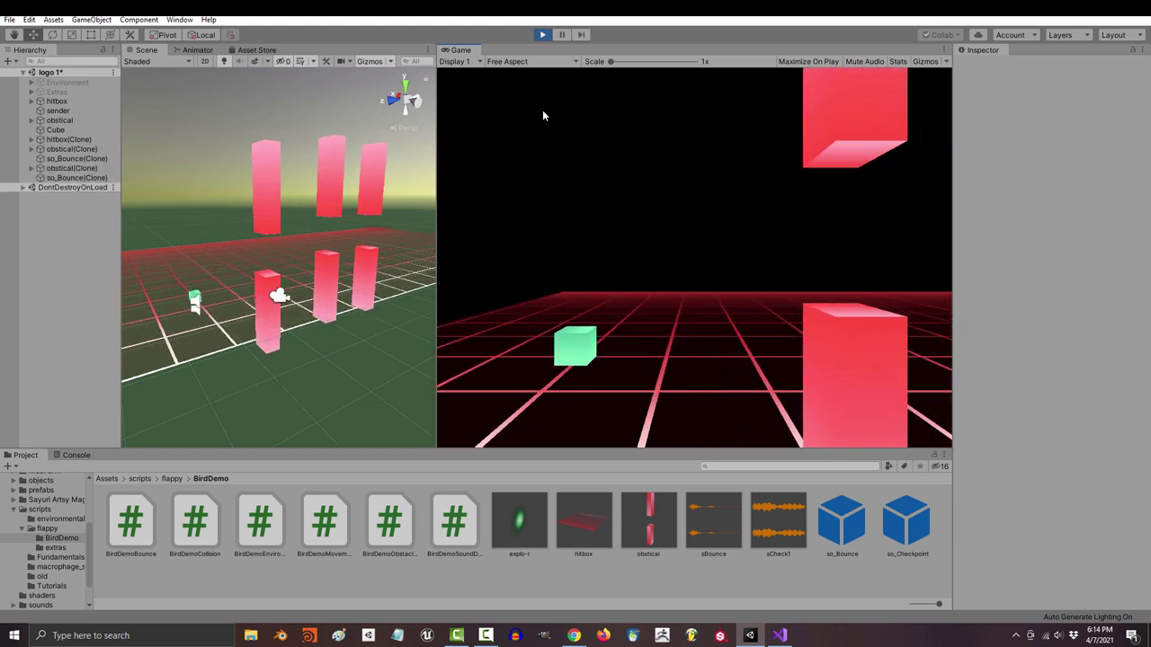
pyautogui.press('space')
pyautogui.press('space')
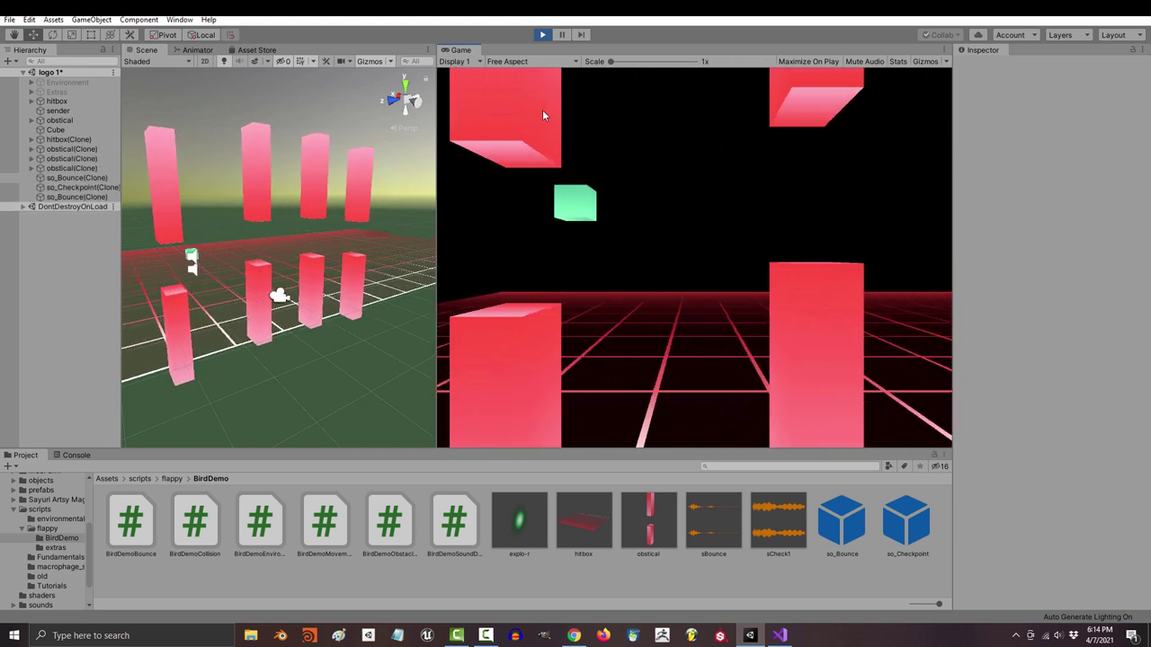
pyautogui.press('space')
pyautogui.press('space')
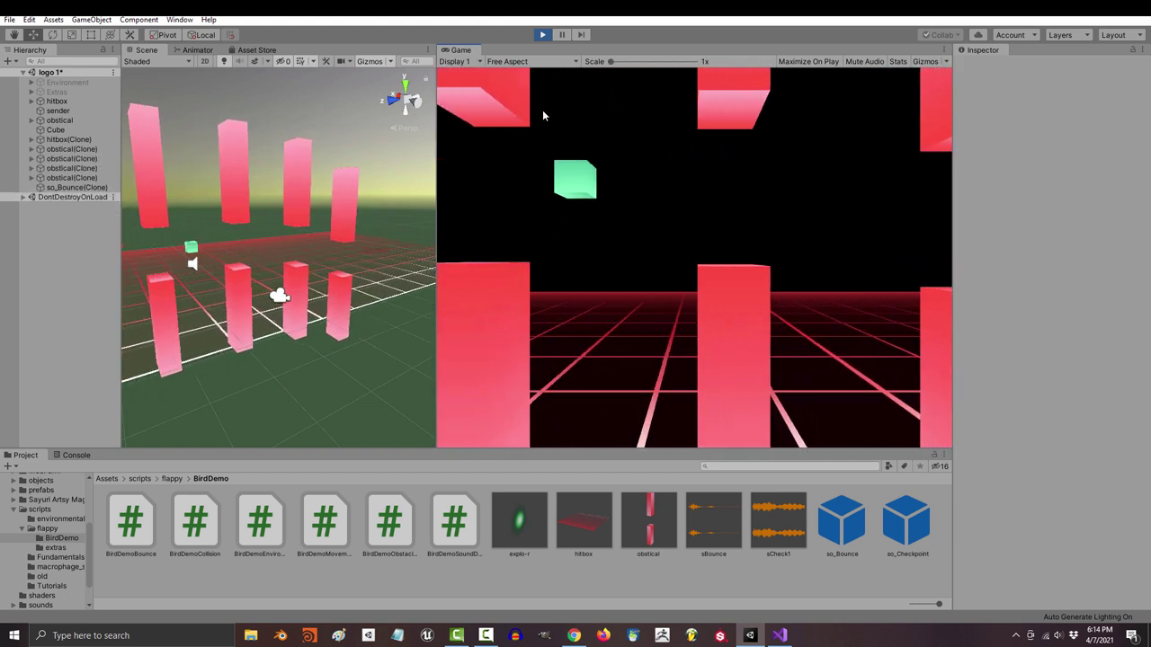
pyautogui.press('space')
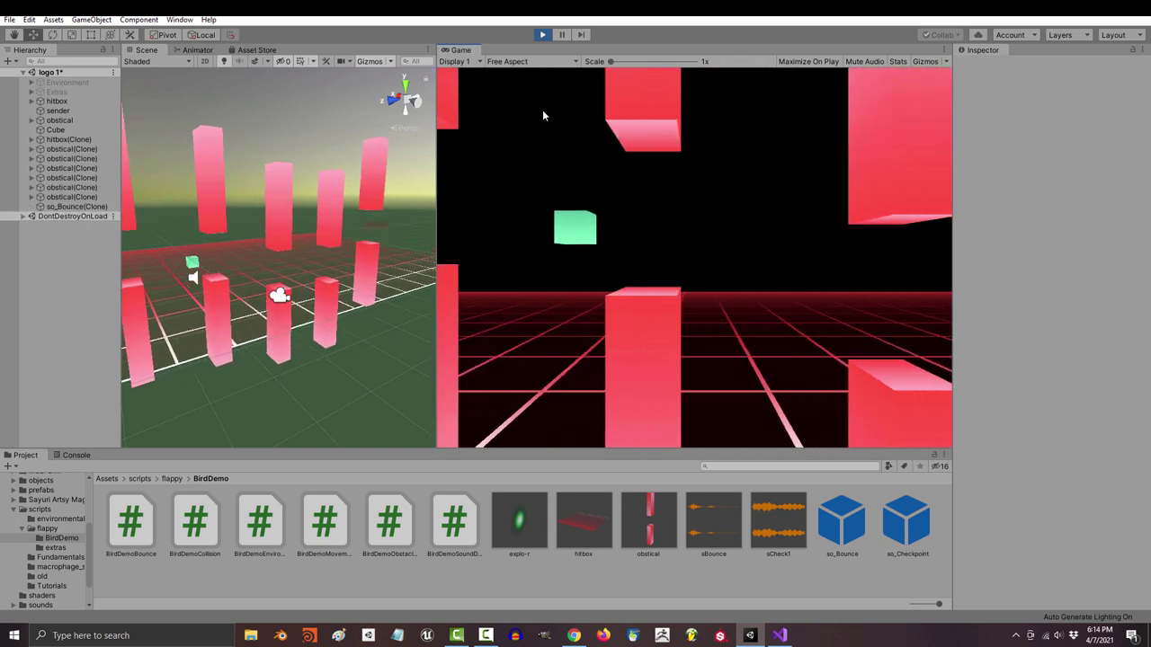
pyautogui.press('space')
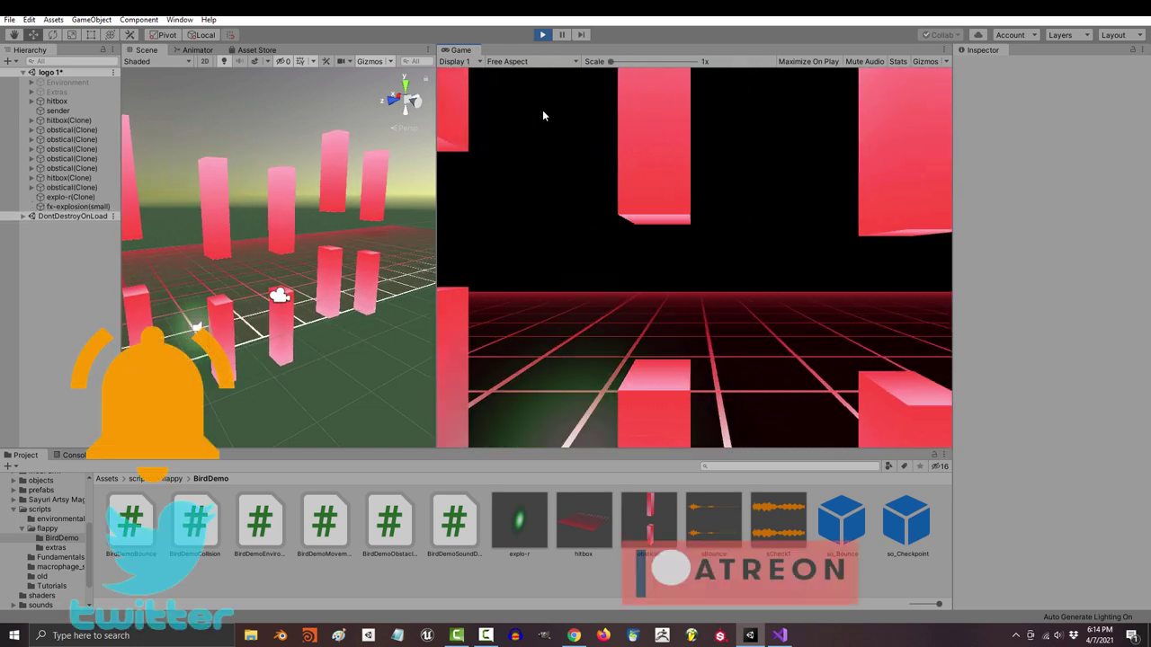